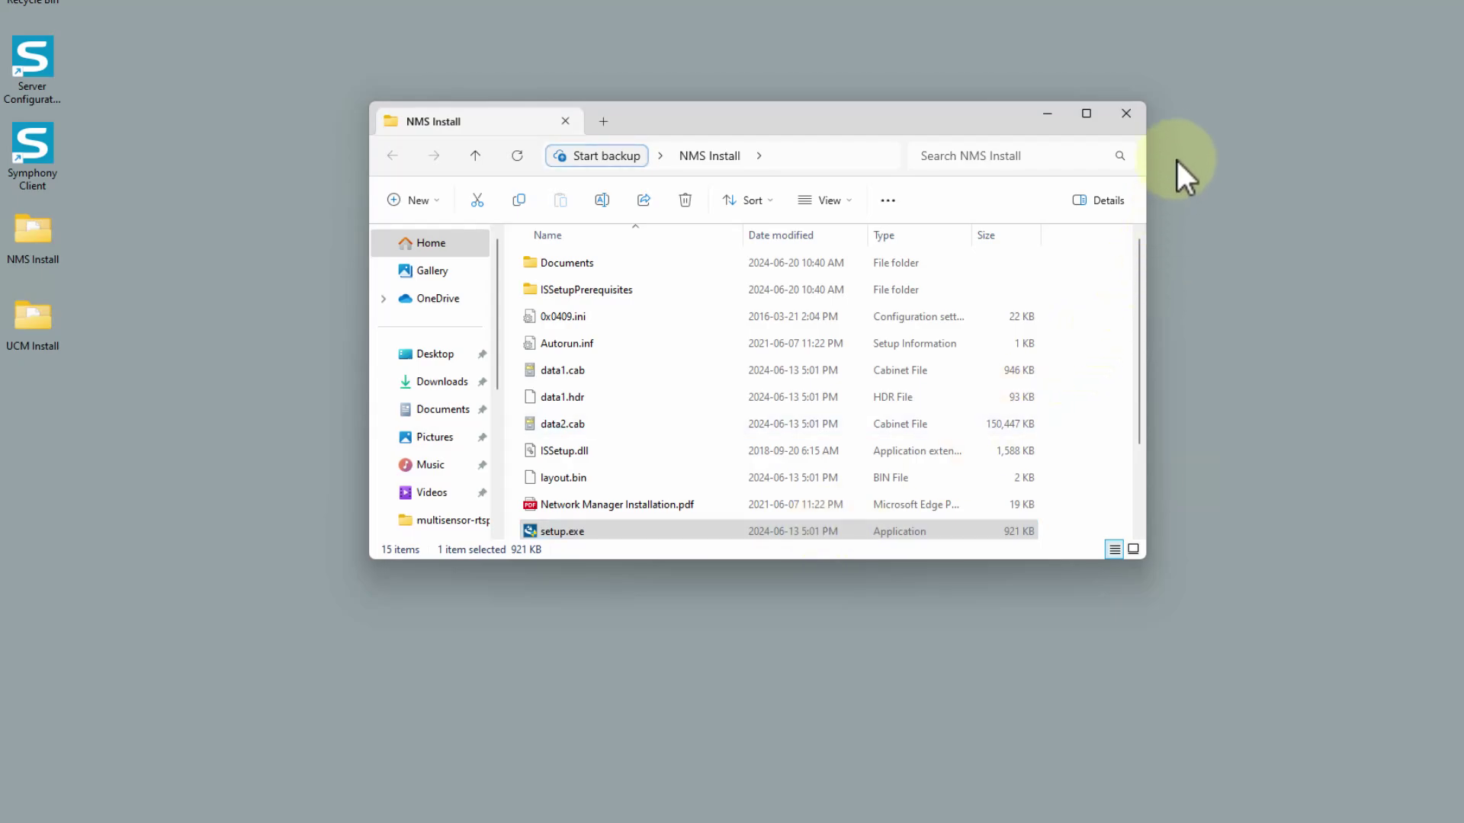
Close the NMS Install folder and accept the license agreement in the Network Manager Suite installer.
{"action": "left_click", "coordinate": [1133, 118]}
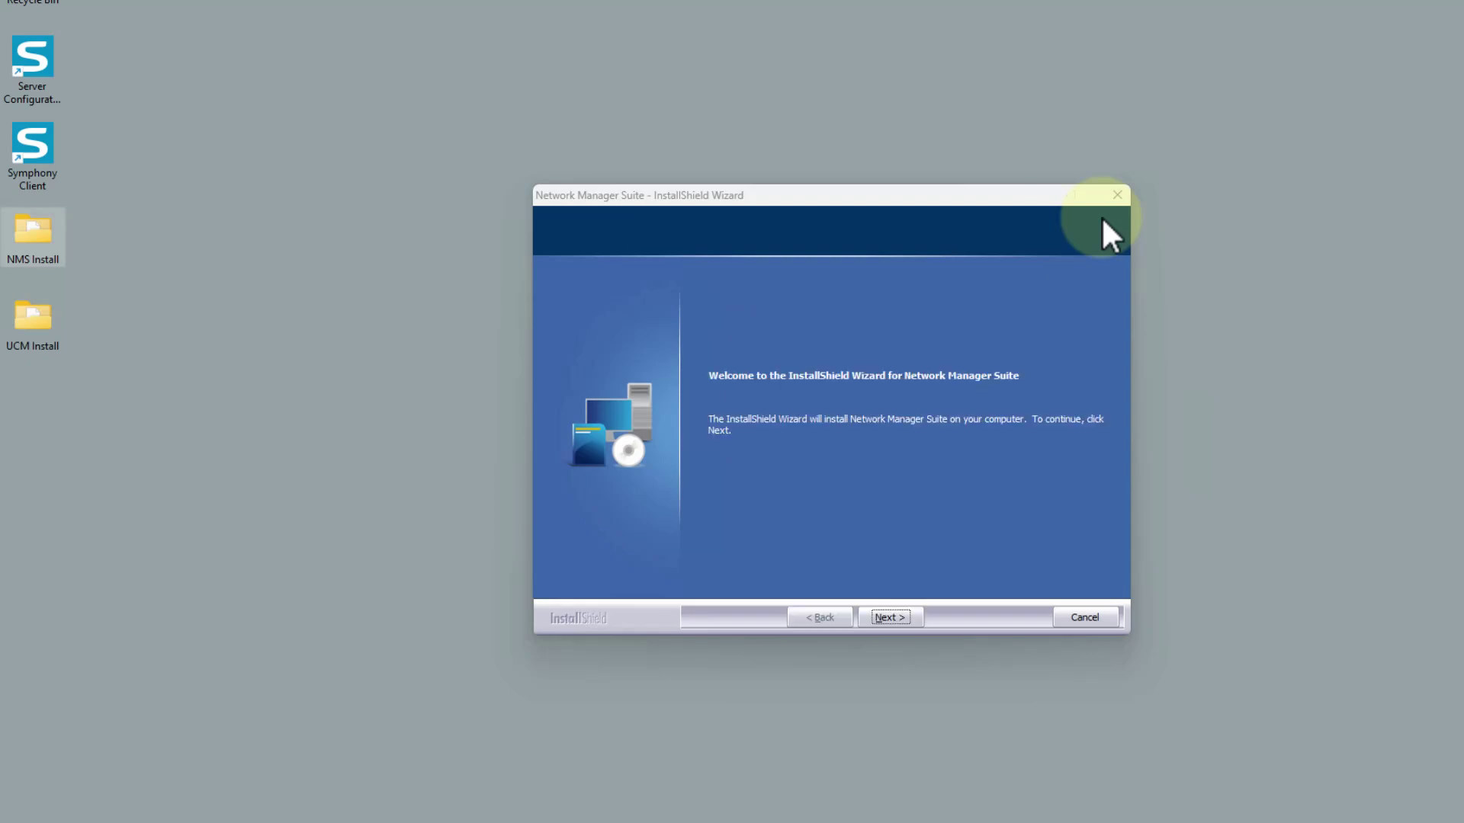
{"action": "left_click", "coordinate": [899, 616]}
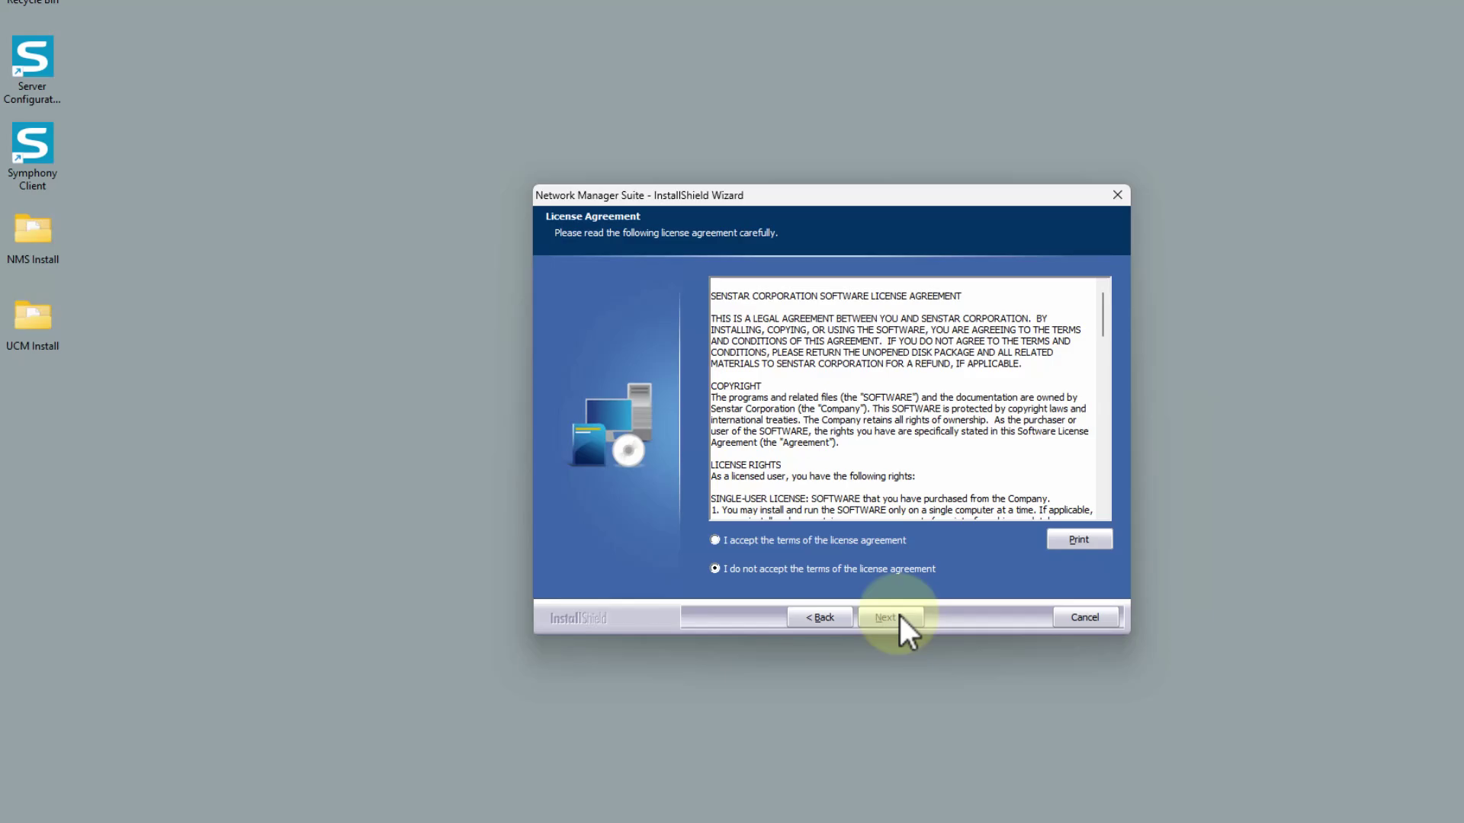
{"action": "left_click", "coordinate": [850, 543]}
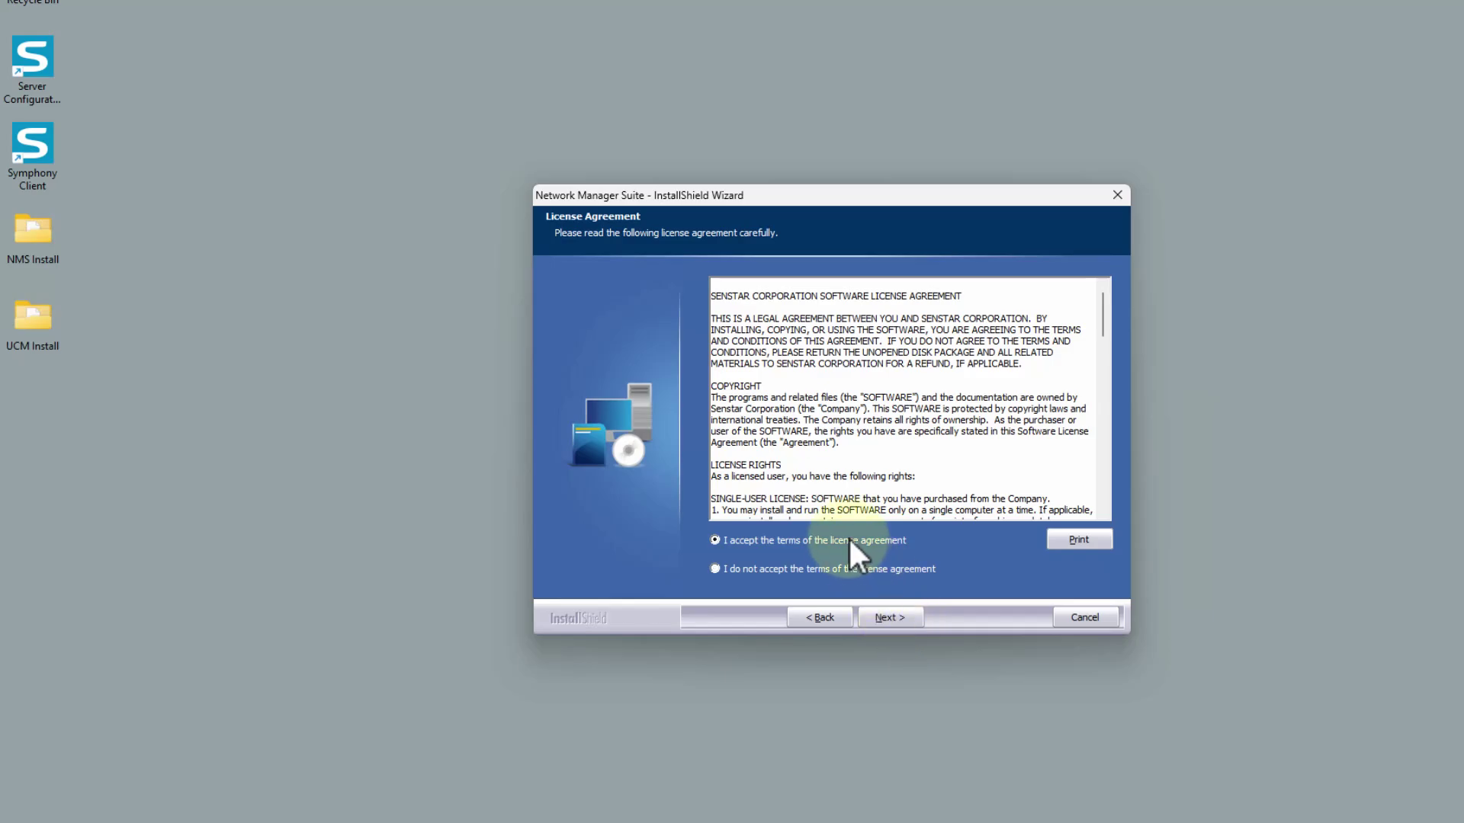
{"action": "left_click", "coordinate": [894, 616]}
Fill in the customer information with user name "User" and company name "Company", keeping the default serial number.
{"action": "type", "text": "User"}
{"action": "key", "text": "Tab"}
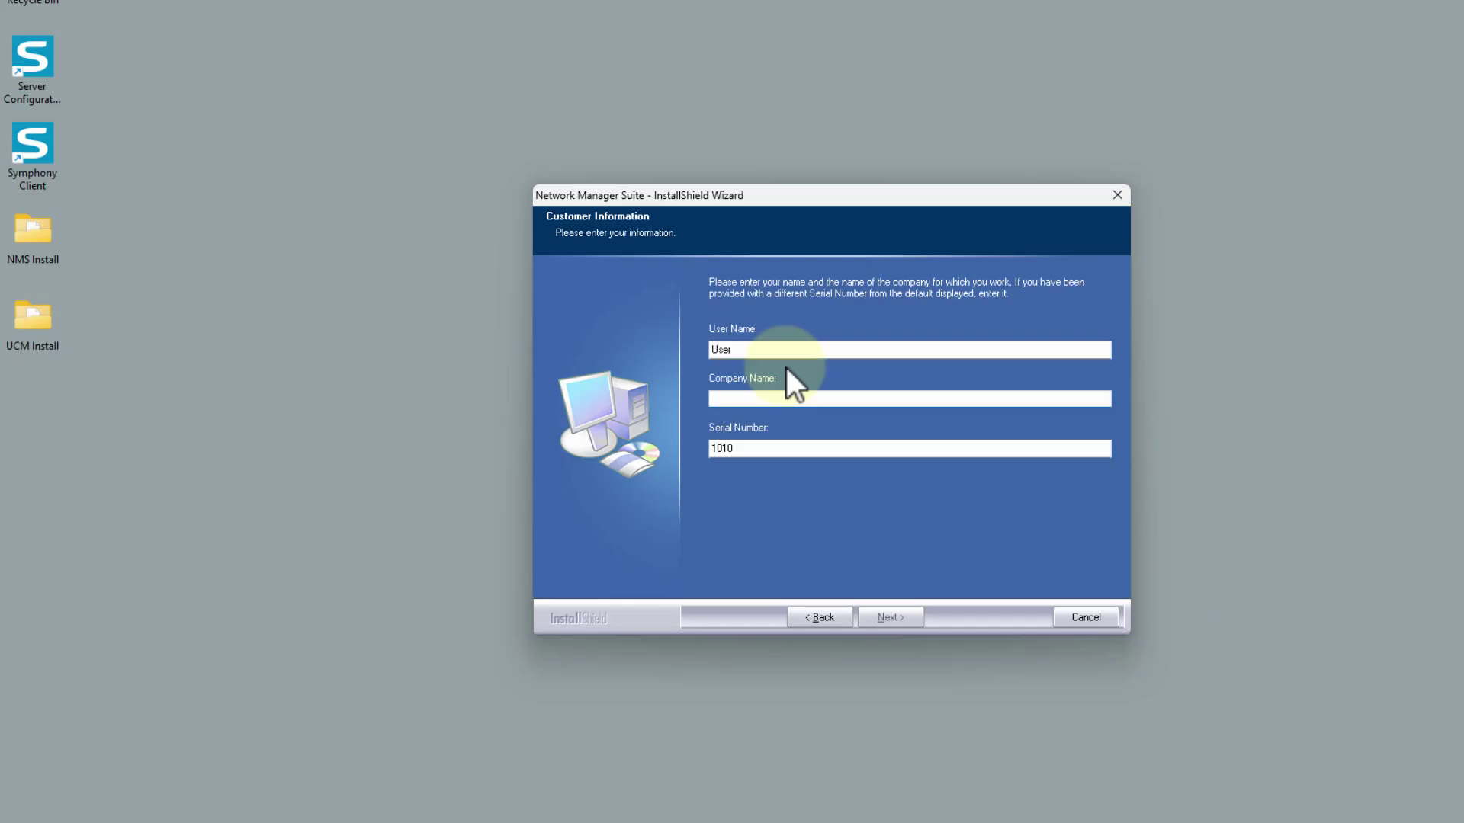
{"action": "type", "text": "Company"}
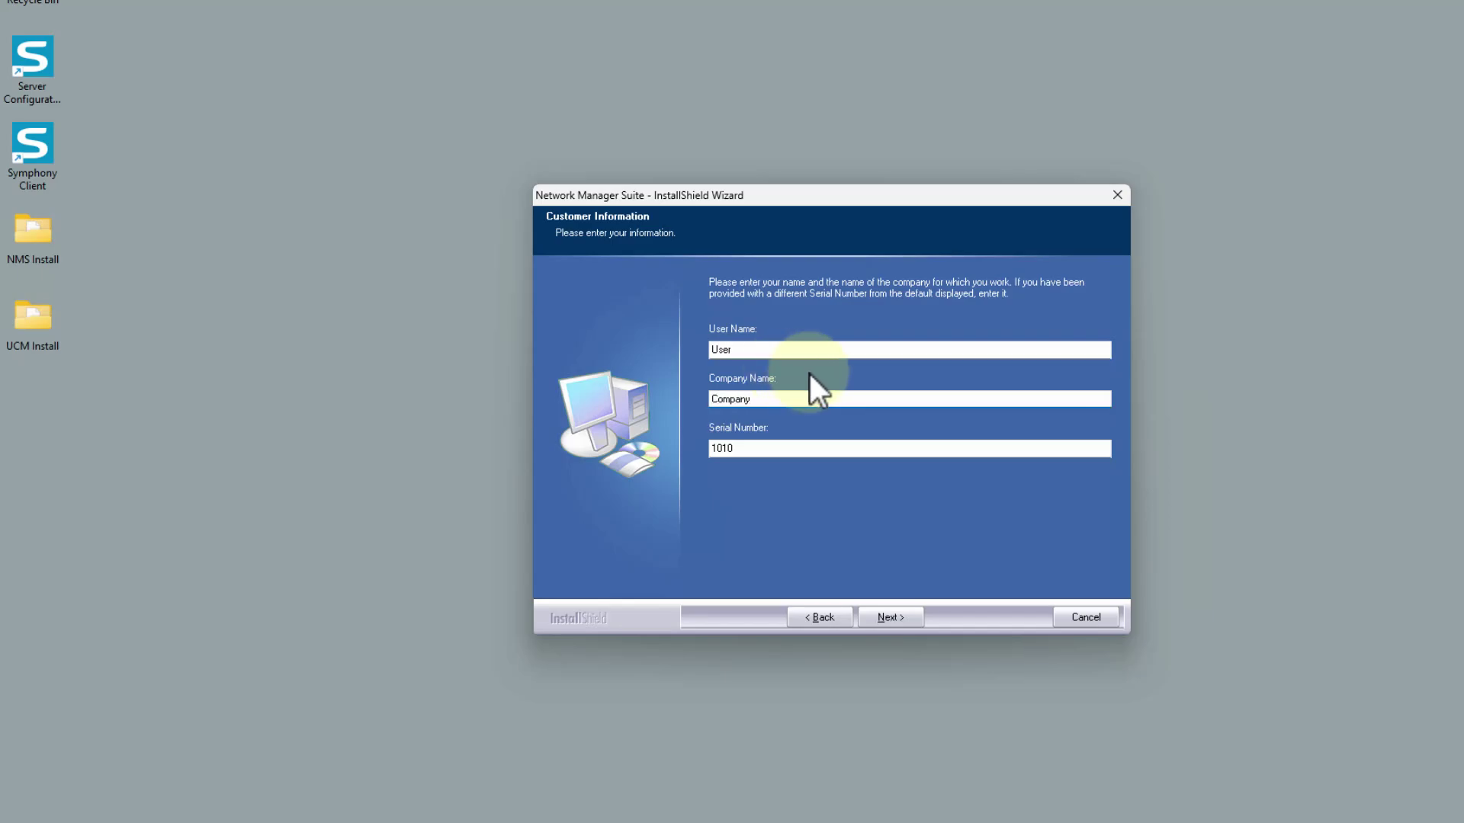
{"action": "left_click", "coordinate": [889, 614]}
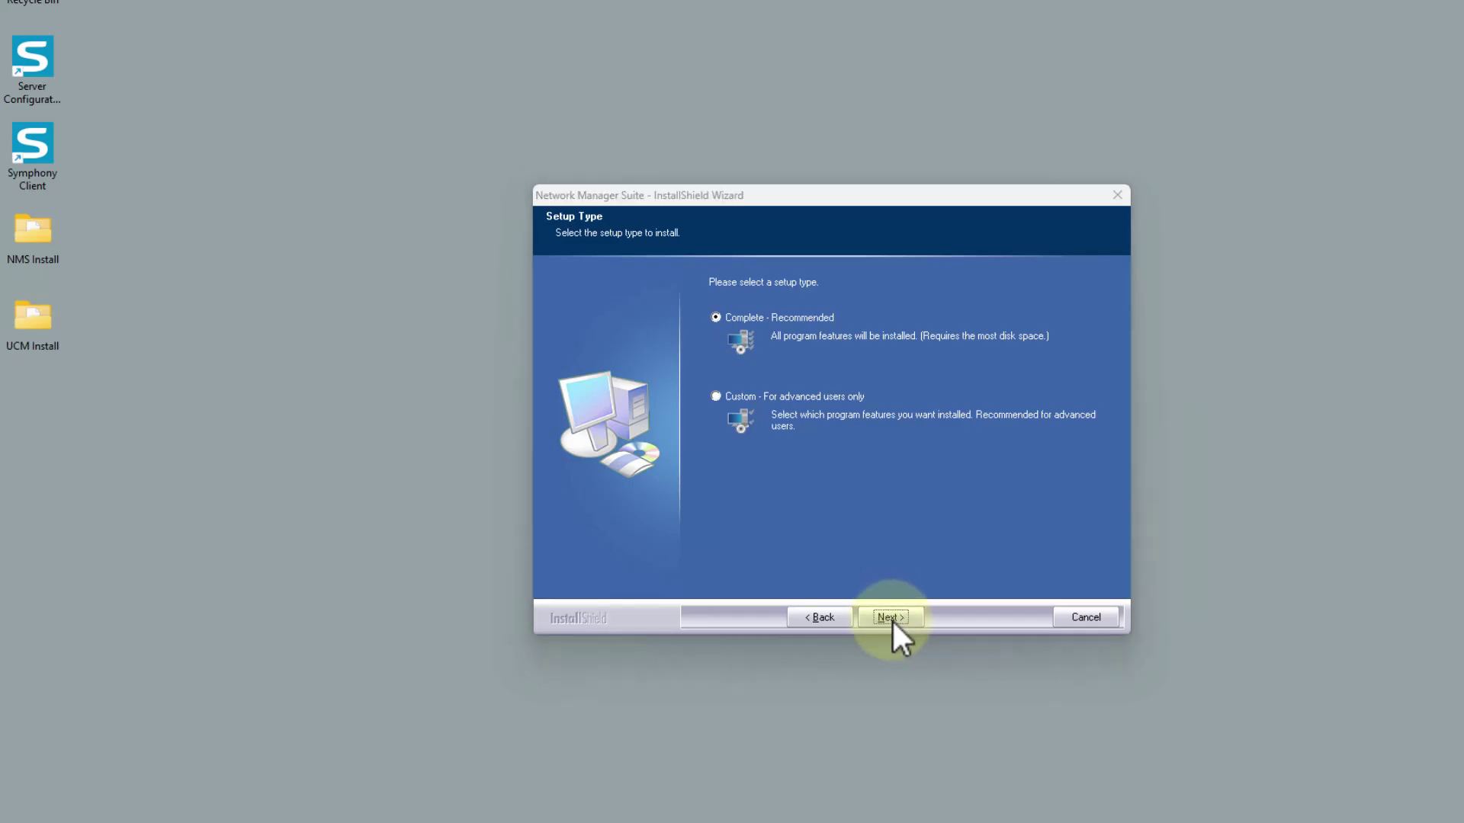
Choose the Complete setup with Network ID 1 started automatically and the Network Manager Watchdog included.
{"action": "left_click", "coordinate": [892, 620]}
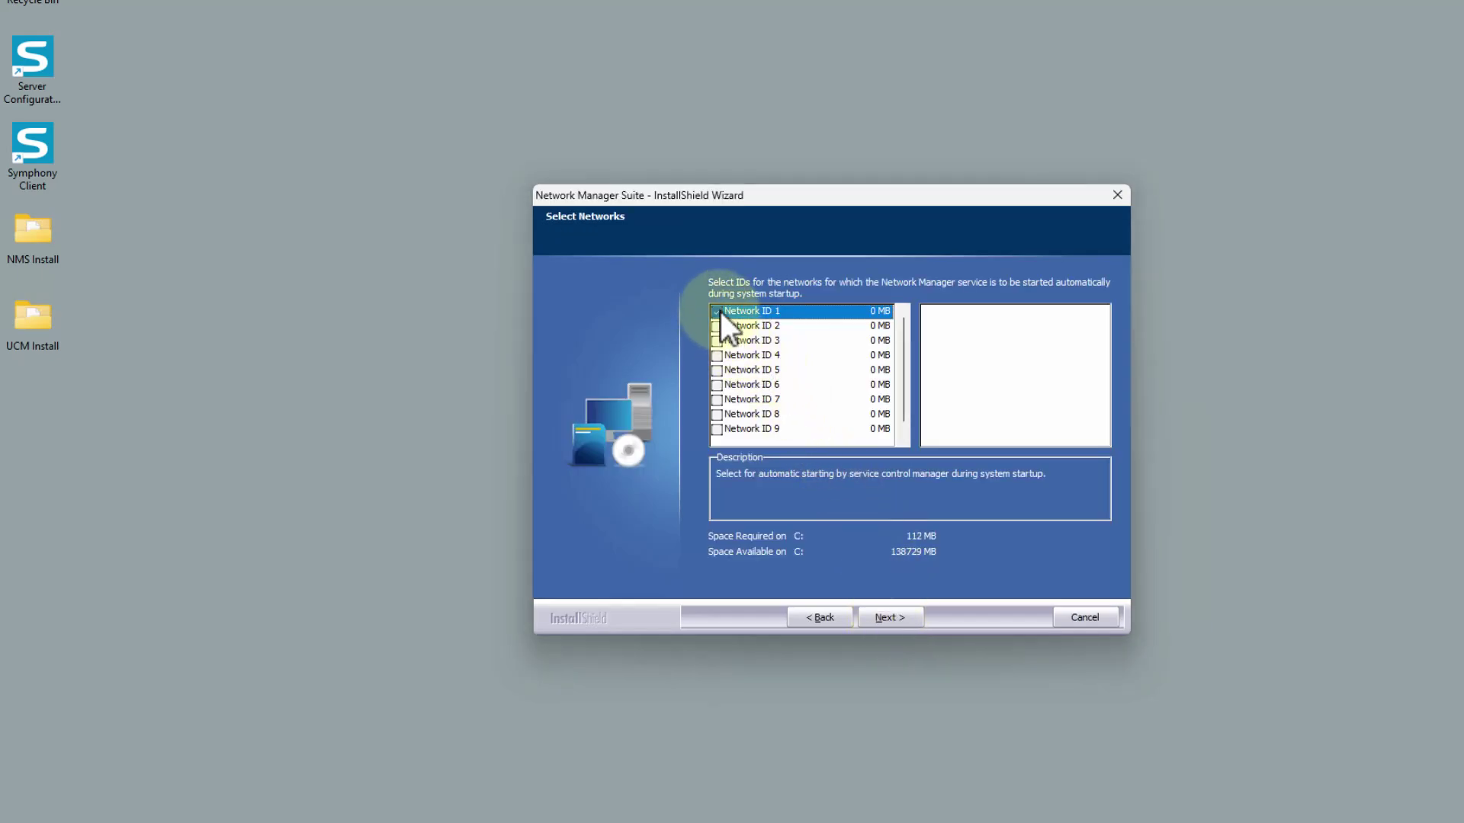
{"action": "left_click", "coordinate": [894, 612]}
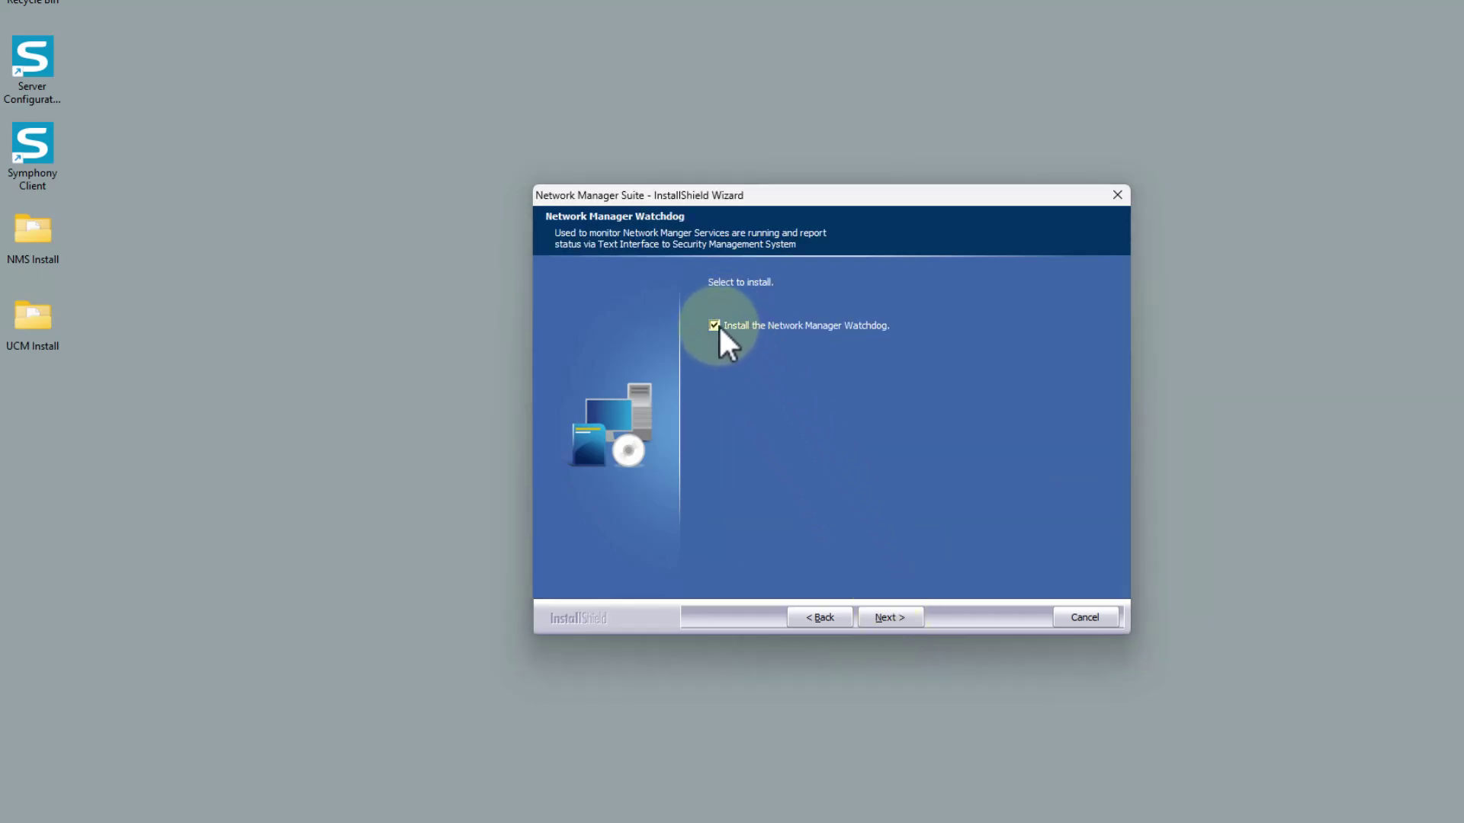
{"action": "left_click", "coordinate": [896, 614]}
{"action": "left_click", "coordinate": [895, 611]}
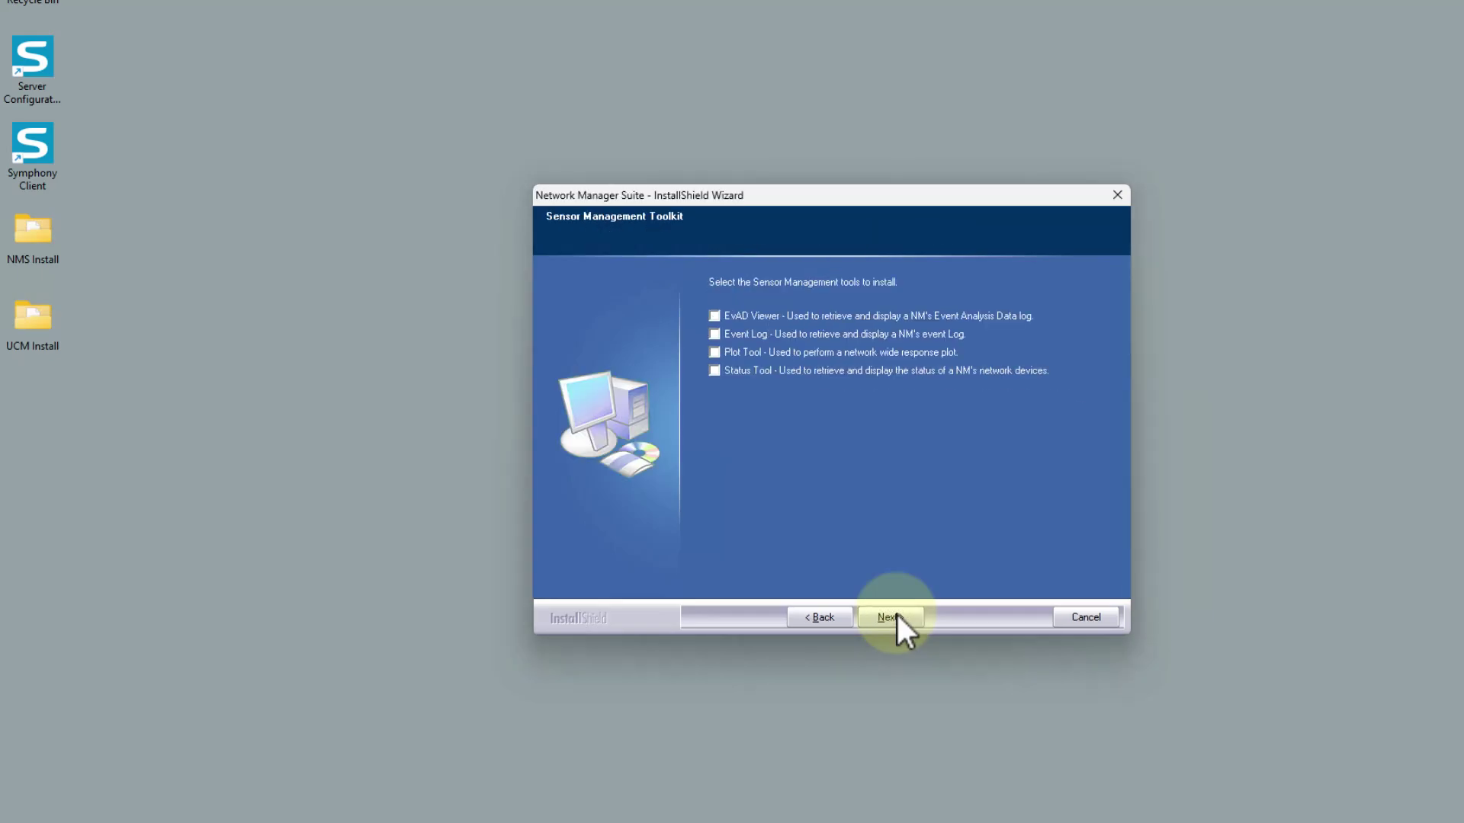
Leave out the Sensor Management tools, Software Development Kit components and Network Manager Simulator, and start the installation.
{"action": "left_click", "coordinate": [896, 615]}
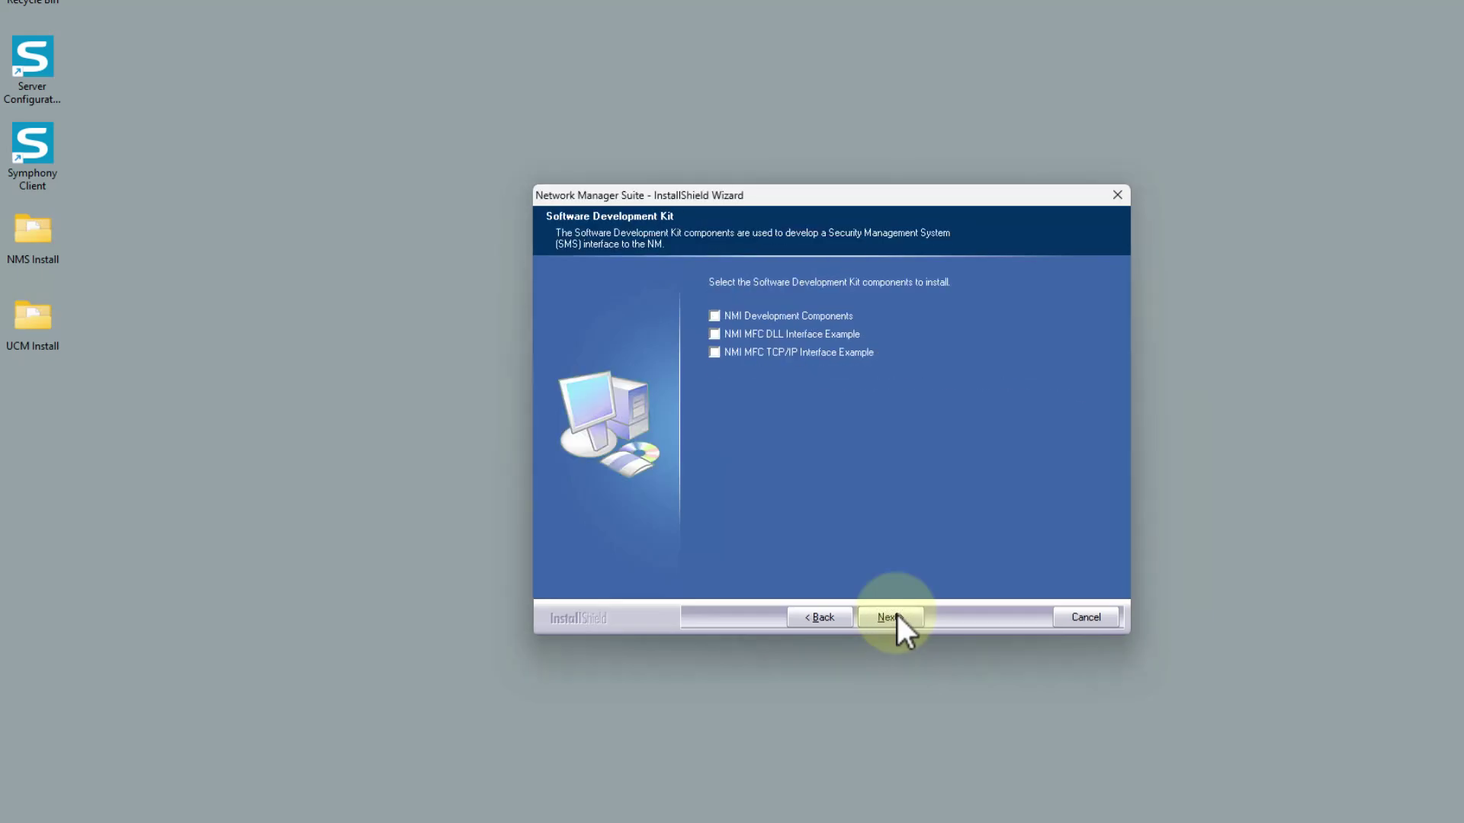
{"action": "left_click", "coordinate": [897, 614]}
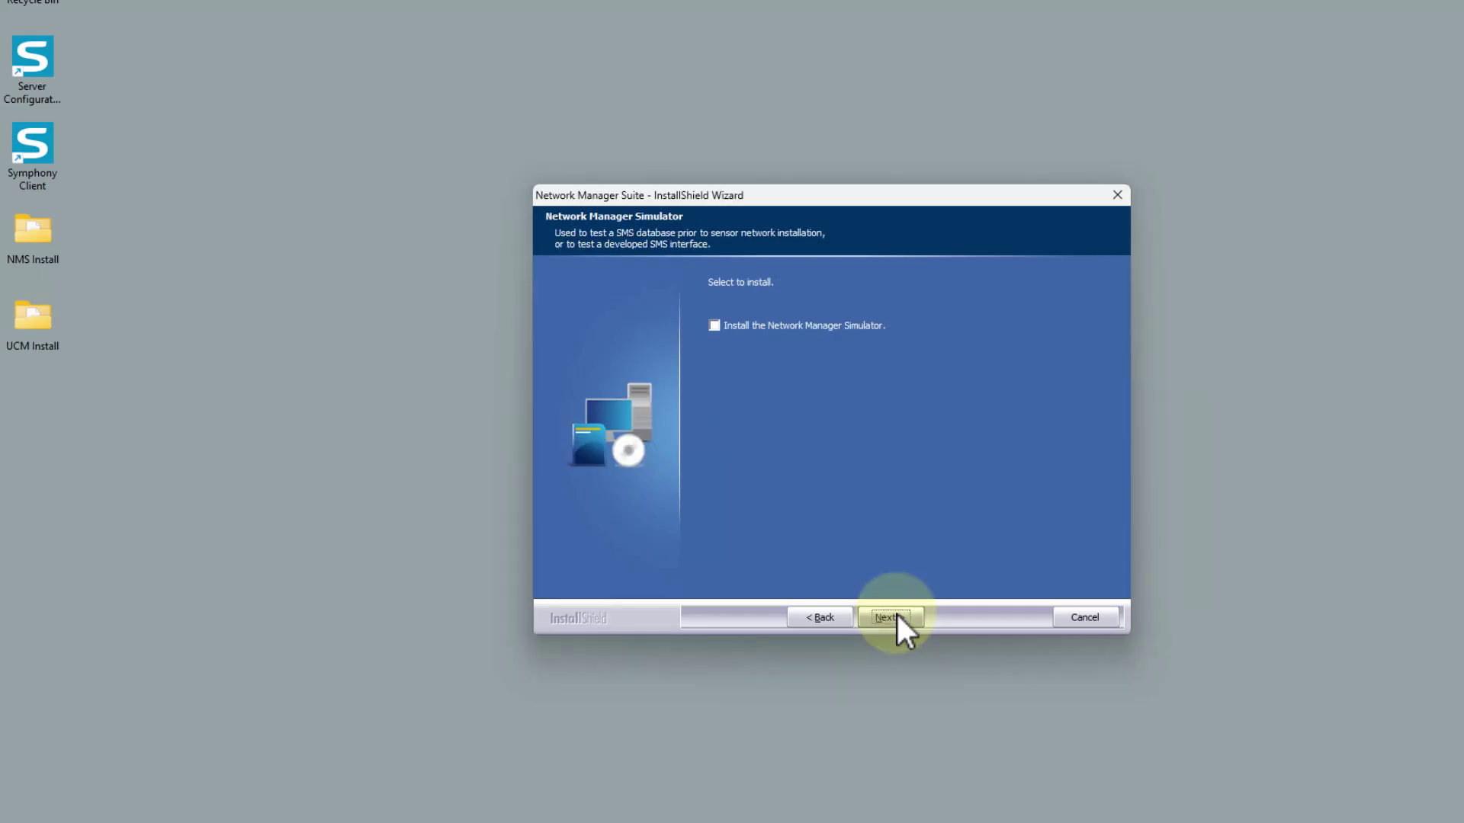
{"action": "left_click", "coordinate": [897, 614]}
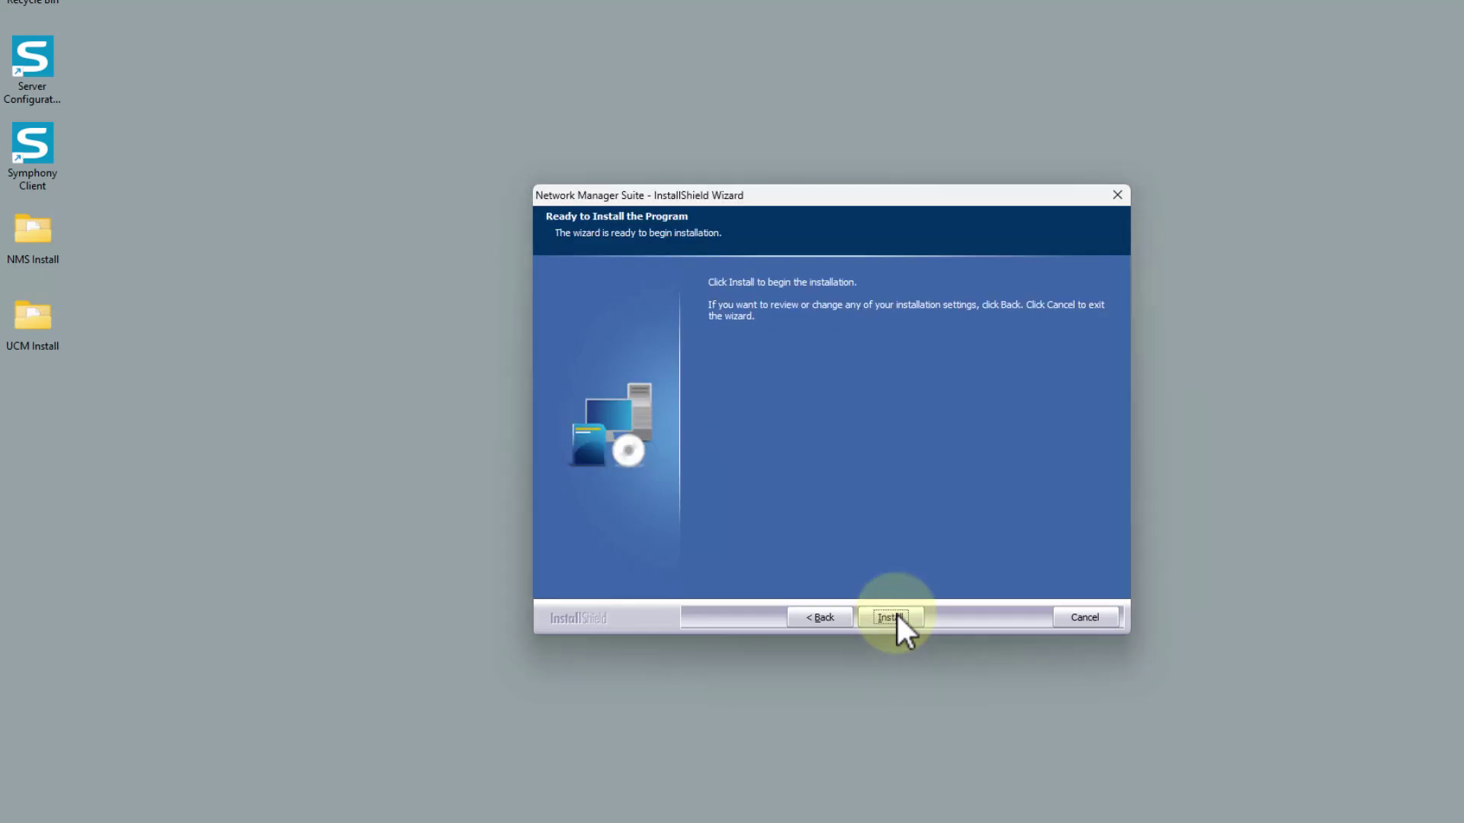
{"action": "left_click", "coordinate": [897, 617]}
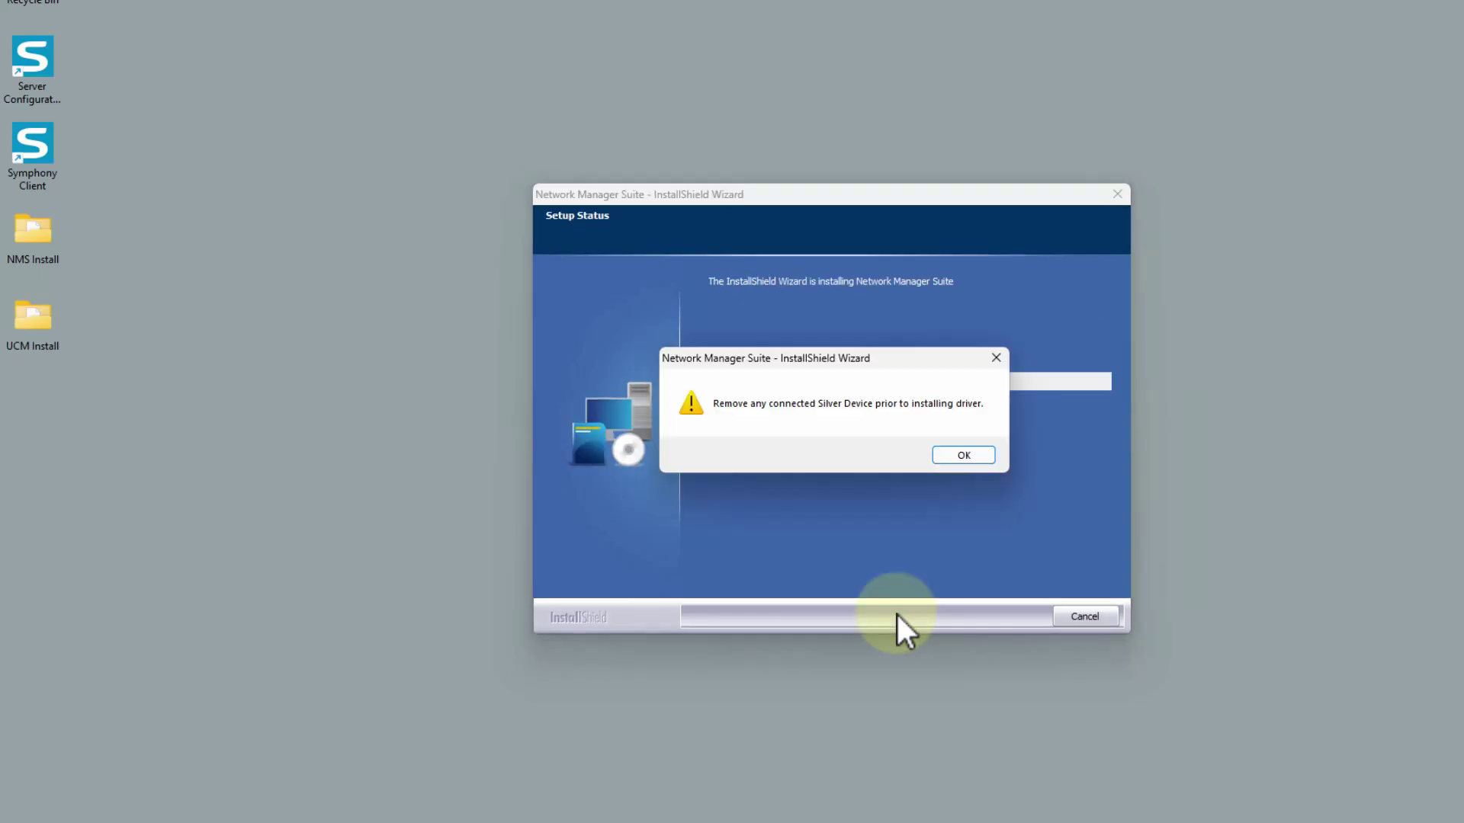
Acknowledge the Silver Device notice and install the Silicon Labs device driver through its wizard.
{"action": "left_click", "coordinate": [946, 456]}
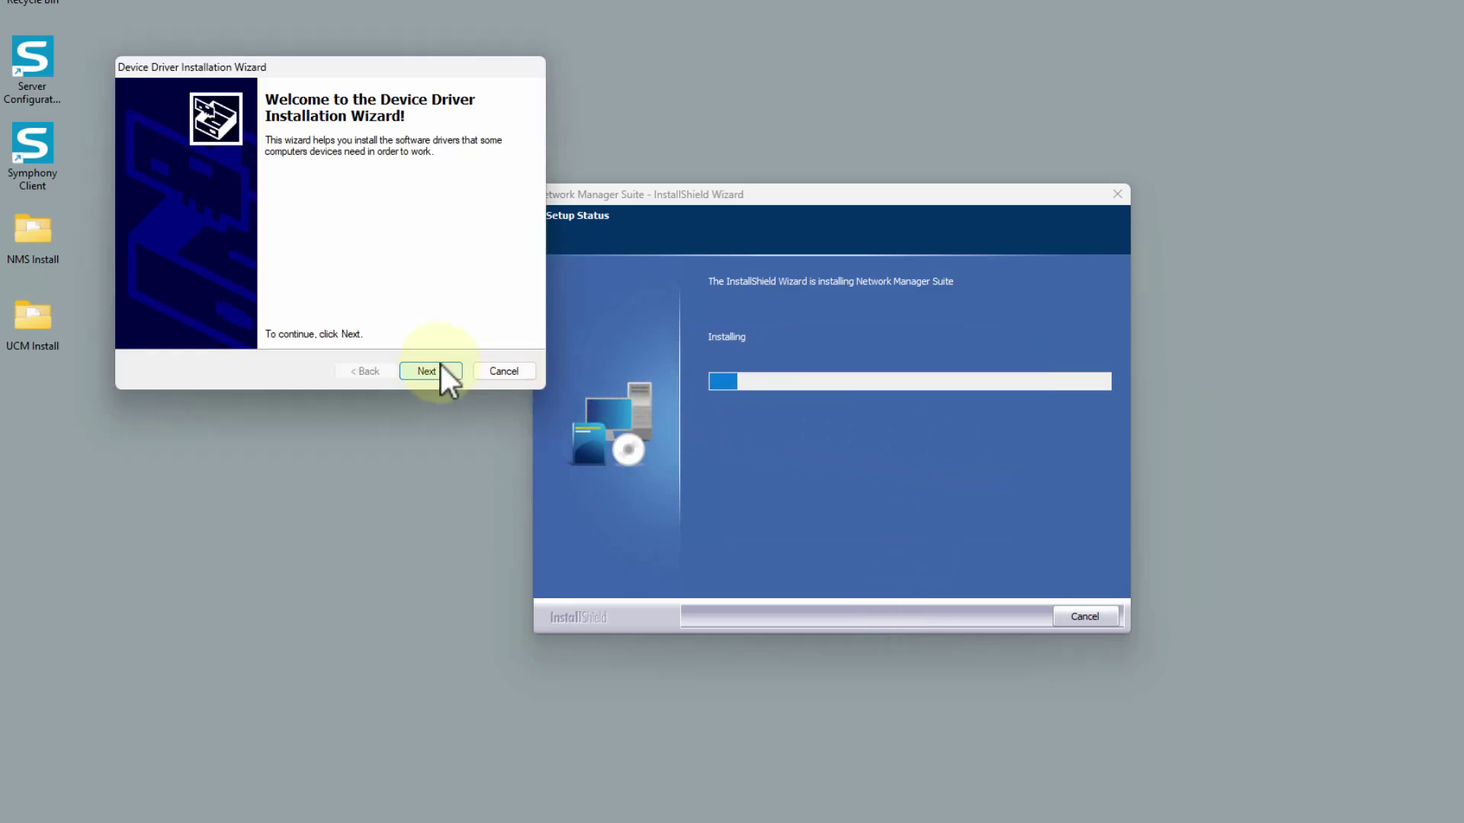
{"action": "left_click", "coordinate": [441, 366]}
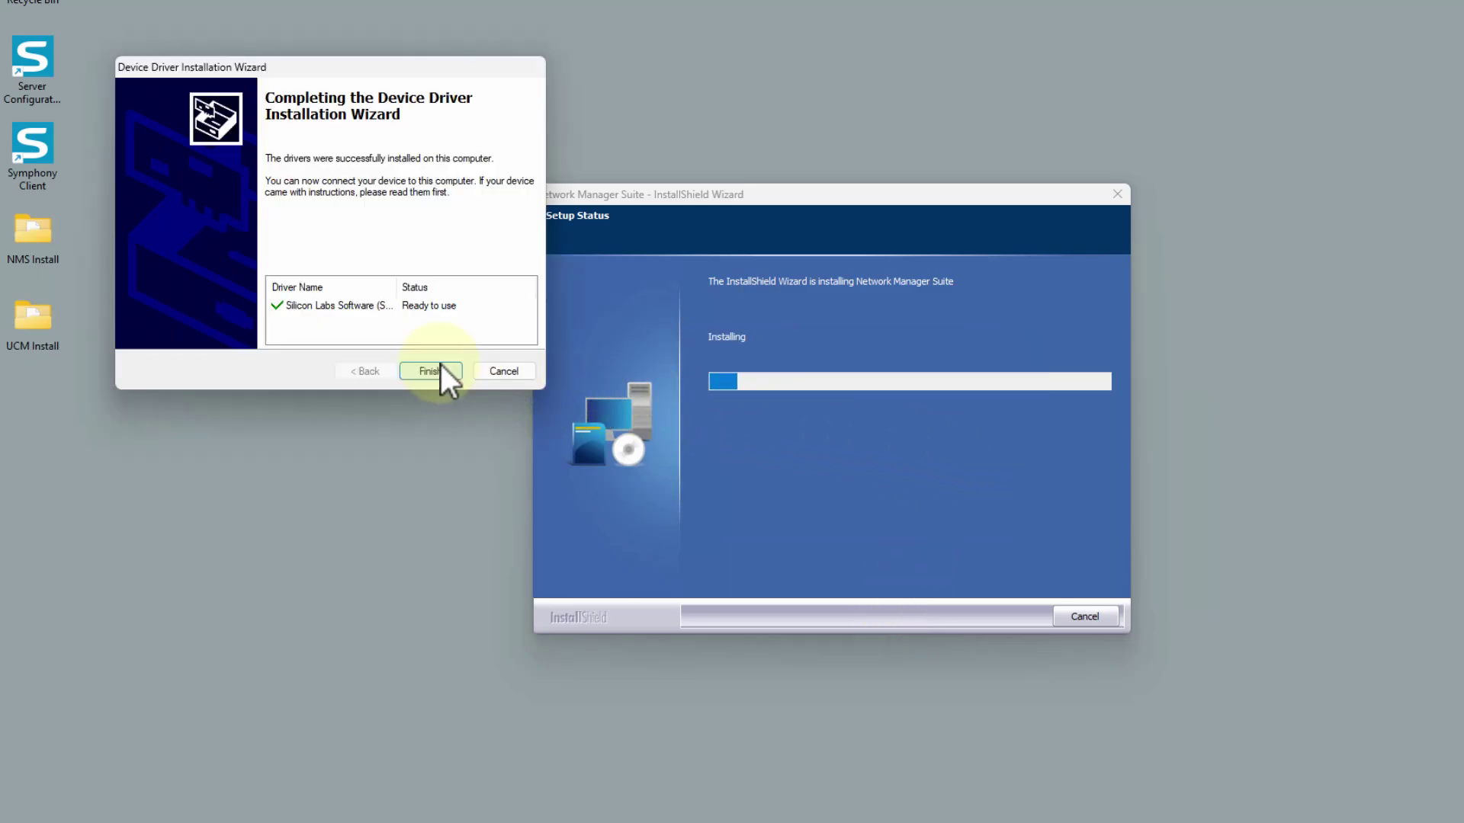
{"action": "left_click", "coordinate": [440, 366]}
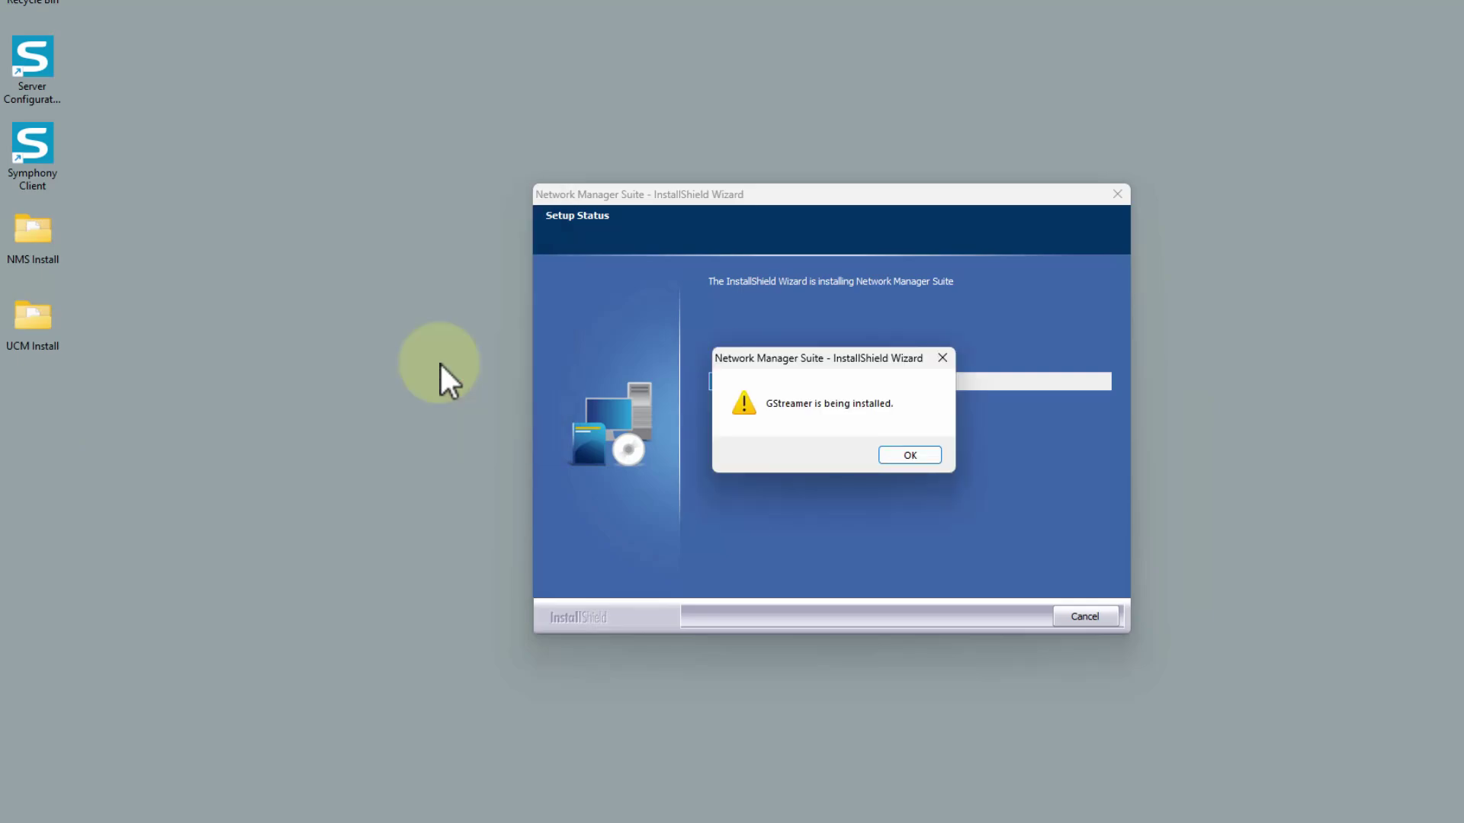
Install GStreamer 1.0 by accepting its license terms and choosing the Complete setup type.
{"action": "left_click", "coordinate": [912, 457]}
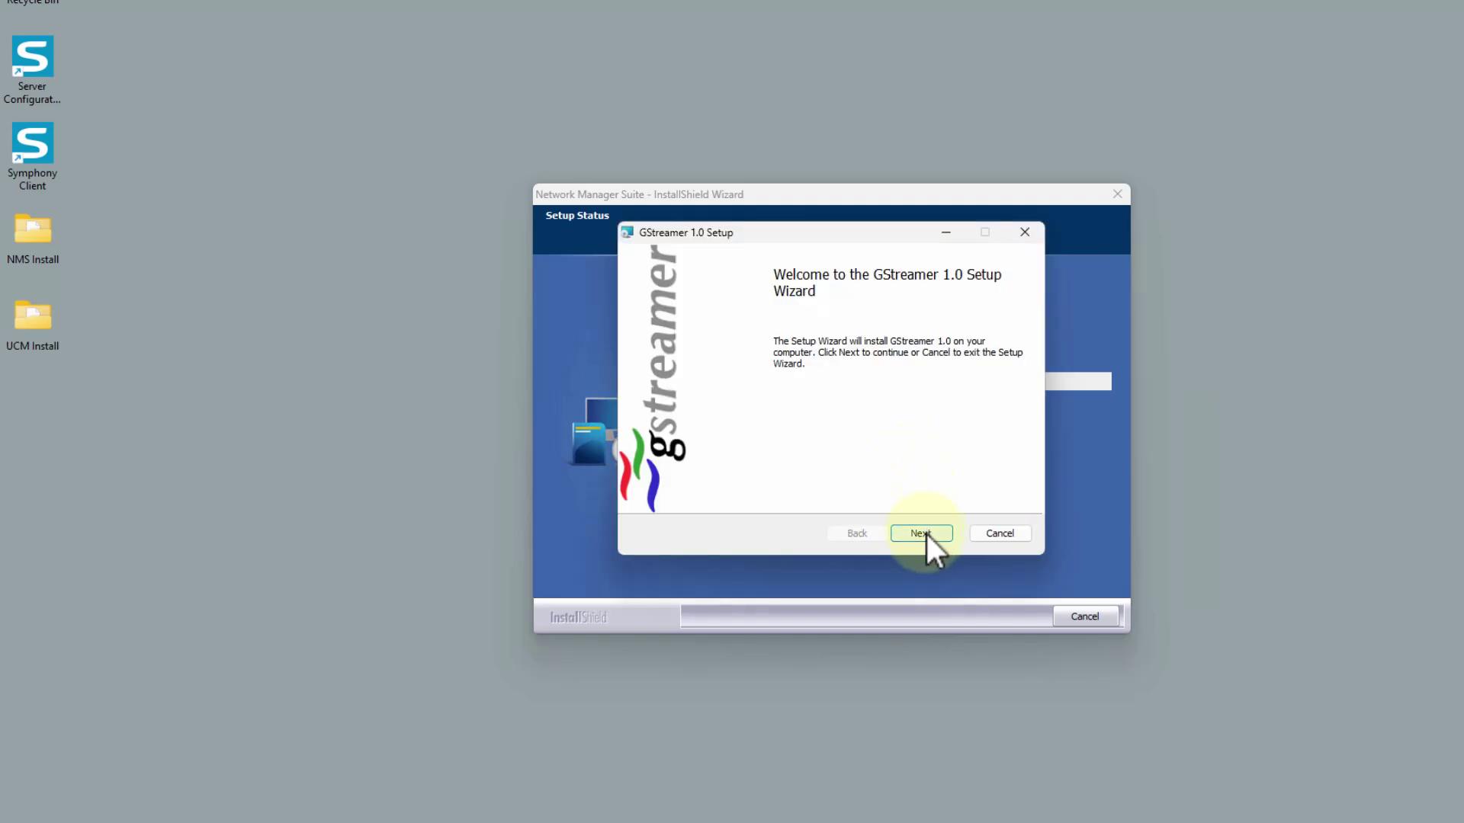
{"action": "left_click", "coordinate": [921, 533]}
{"action": "left_click", "coordinate": [822, 496]}
{"action": "left_click", "coordinate": [915, 533]}
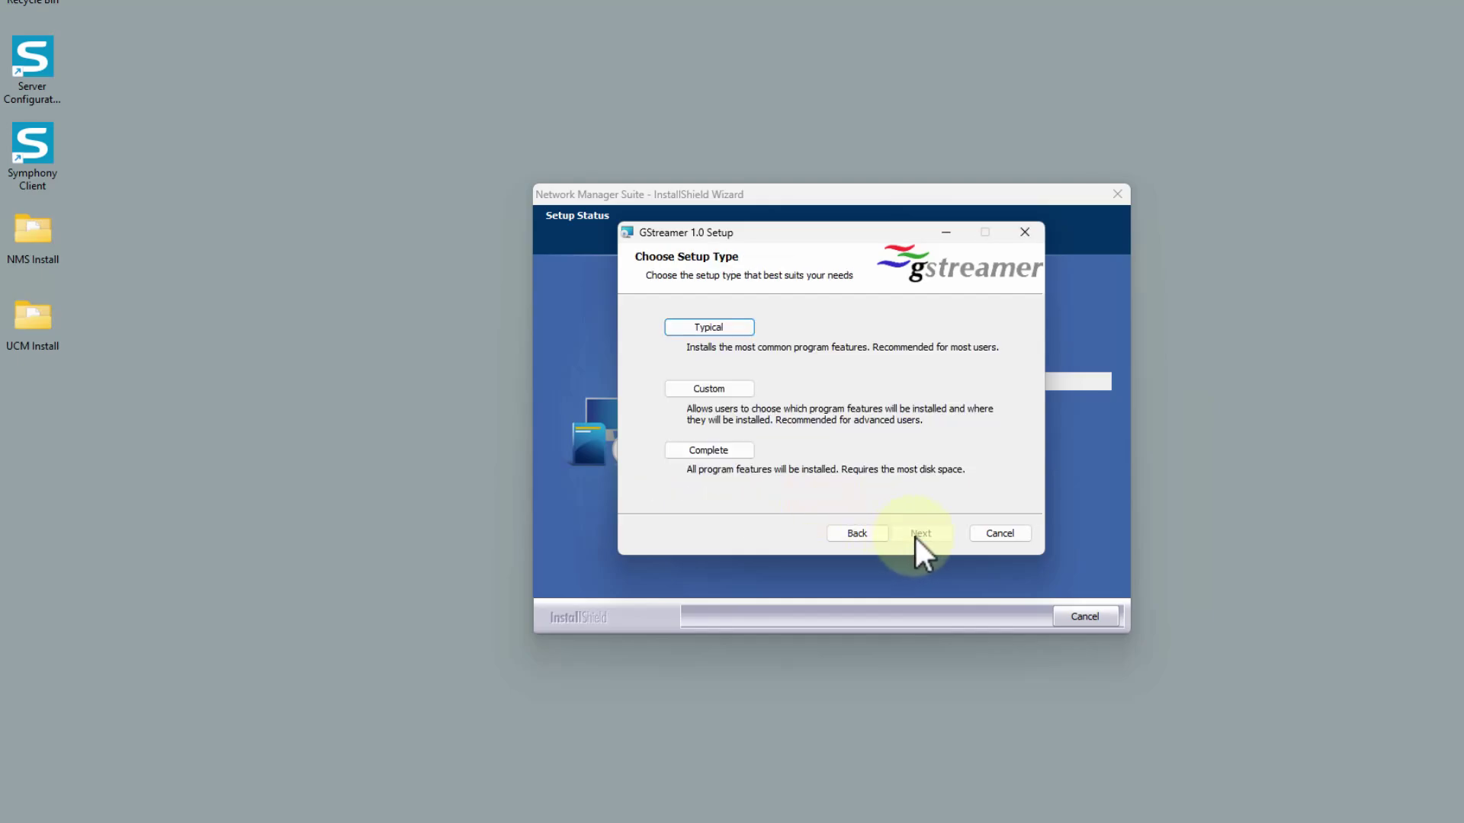
{"action": "left_click", "coordinate": [734, 448]}
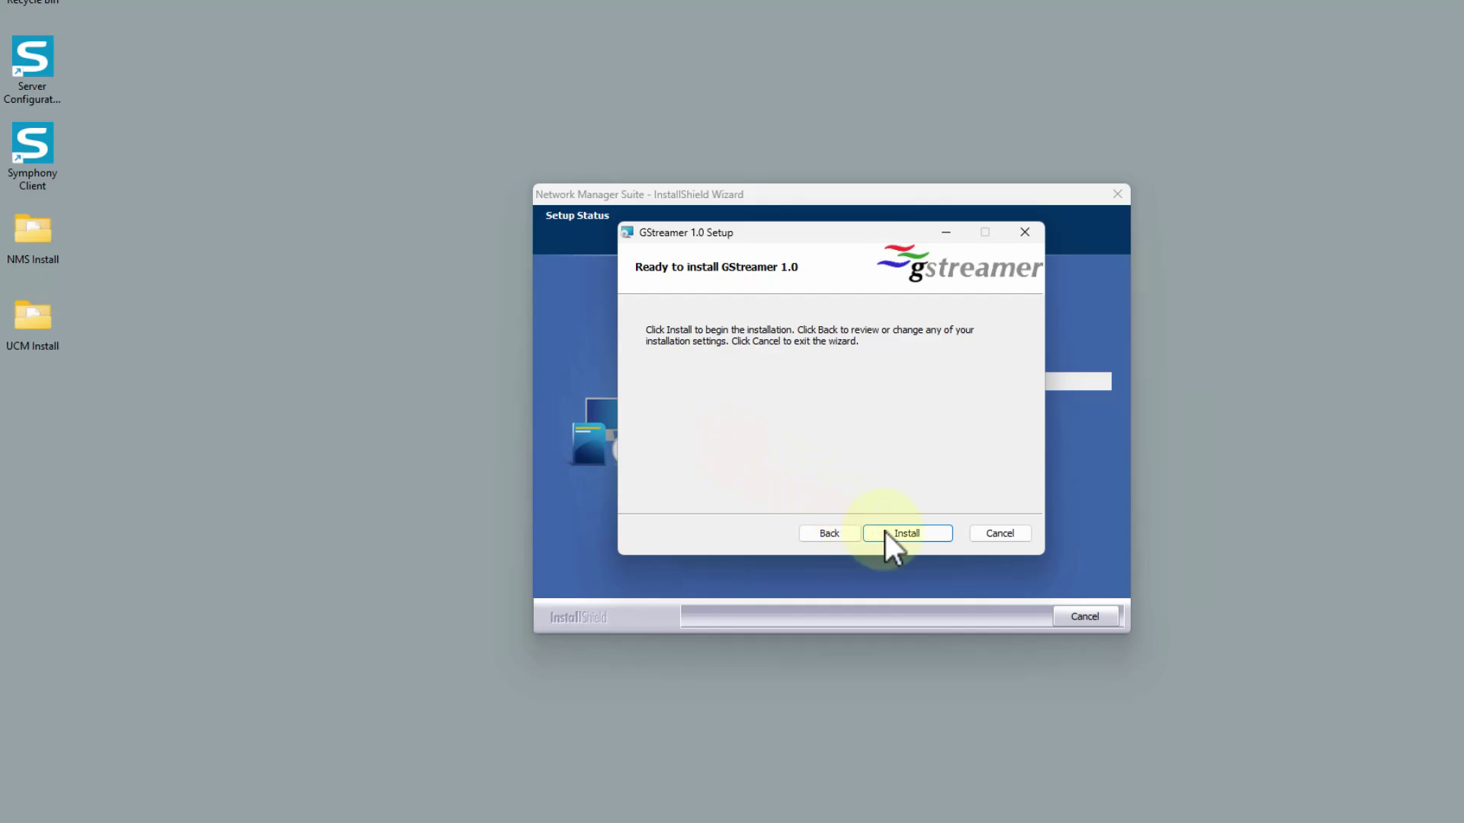
{"action": "left_click", "coordinate": [899, 533]}
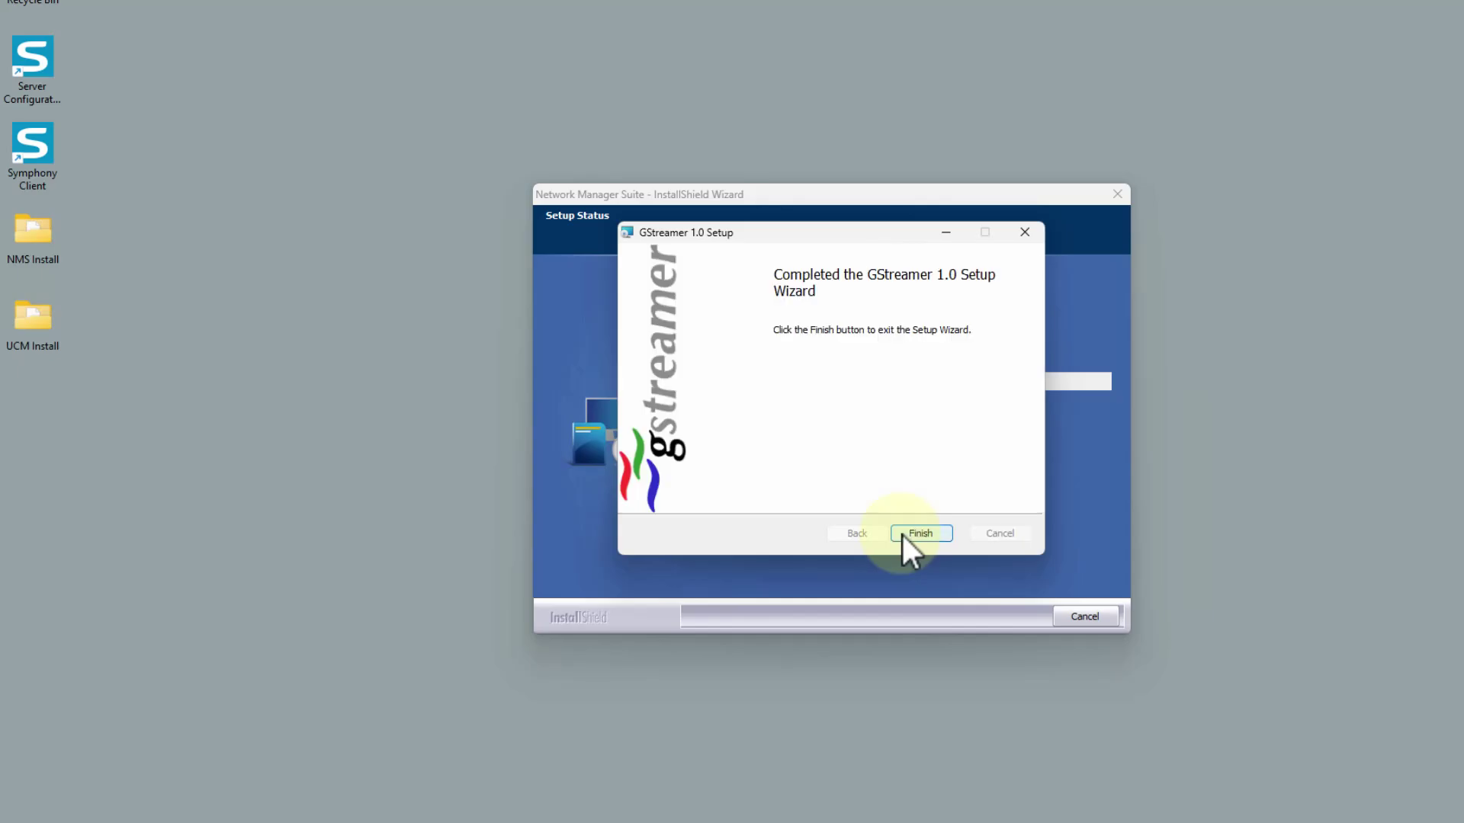
{"action": "left_click", "coordinate": [918, 533]}
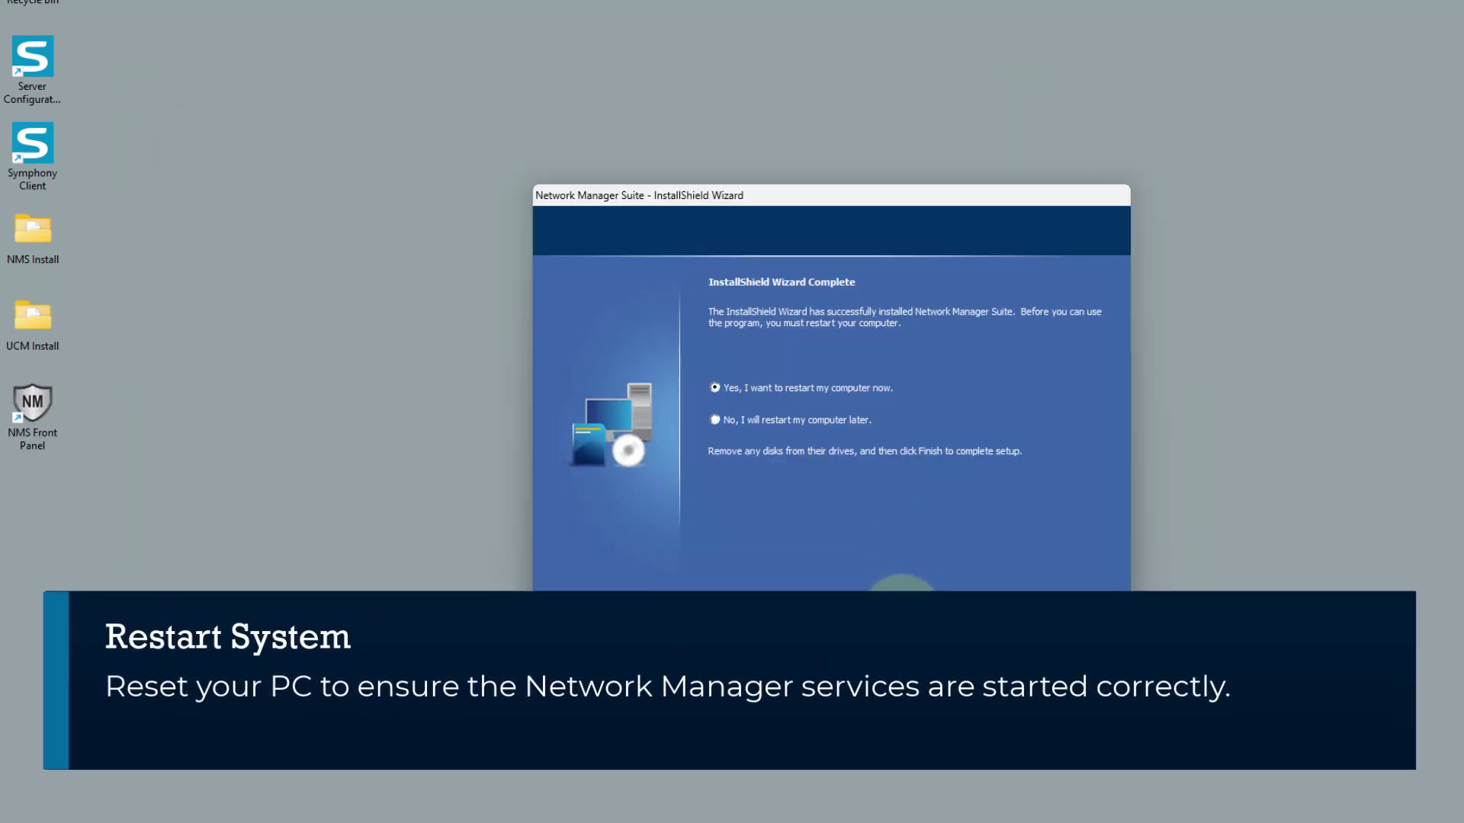
Finish the Network Manager Suite setup with an immediate computer restart and launch the NMS Front Panel.
{"action": "left_click", "coordinate": [903, 615]}
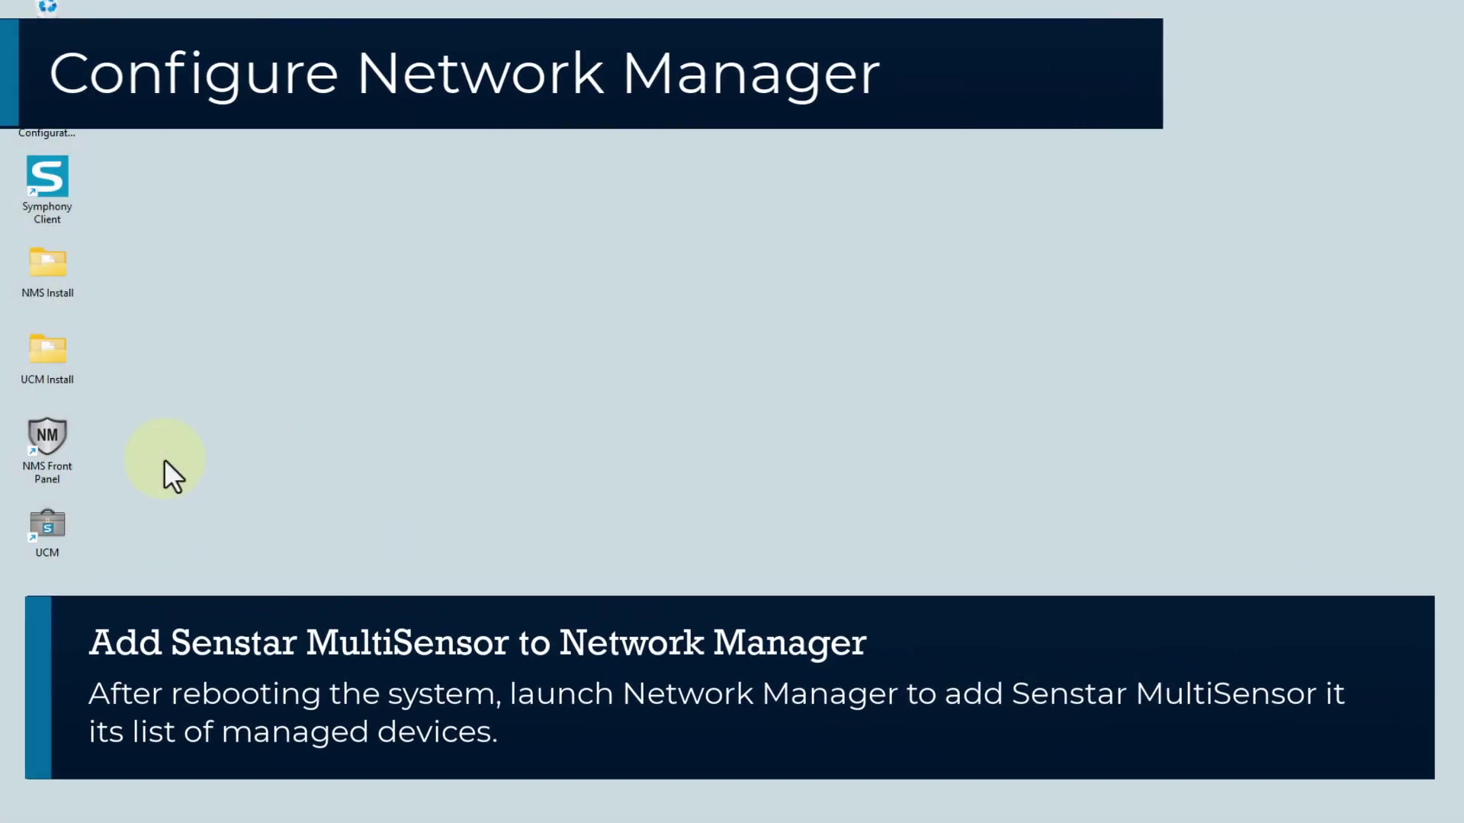
{"action": "double_click", "coordinate": [45, 442]}
{"action": "left_click", "coordinate": [684, 585]}
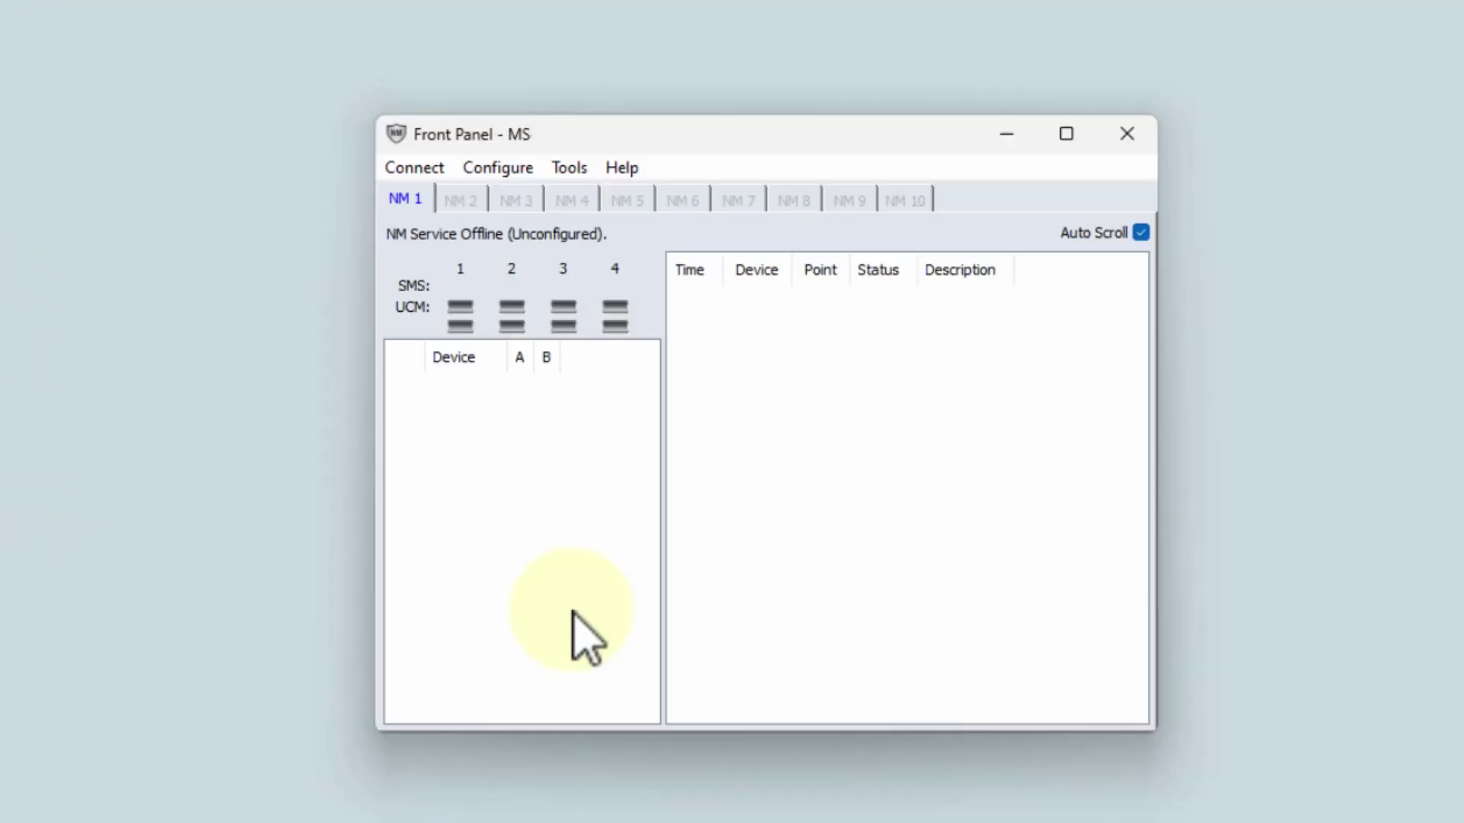
Open the configuration of Network Manager Service 1 and set its network type to MultiSensor Network.
{"action": "left_click", "coordinate": [516, 172]}
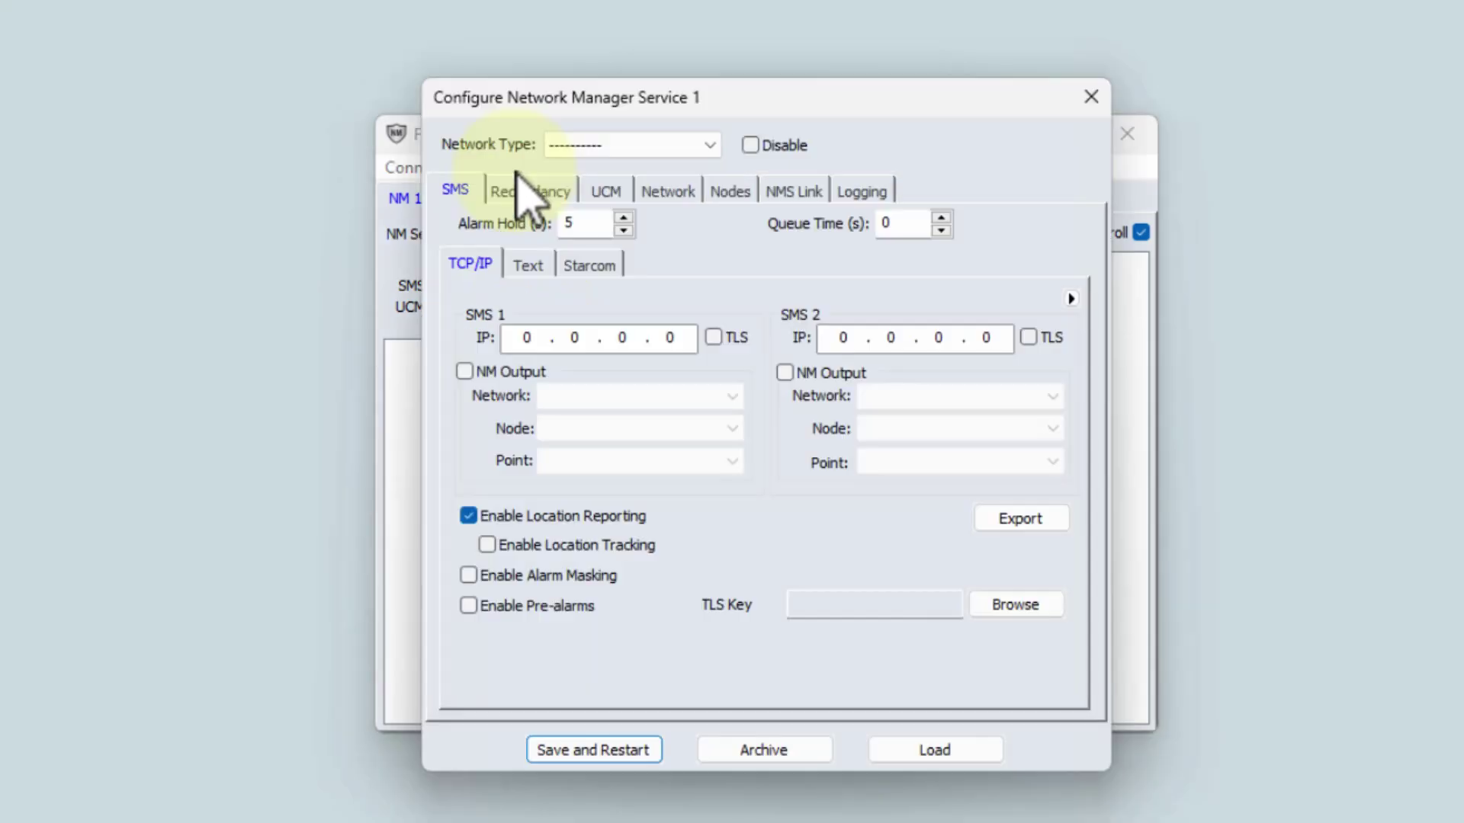
{"action": "left_click", "coordinate": [568, 147]}
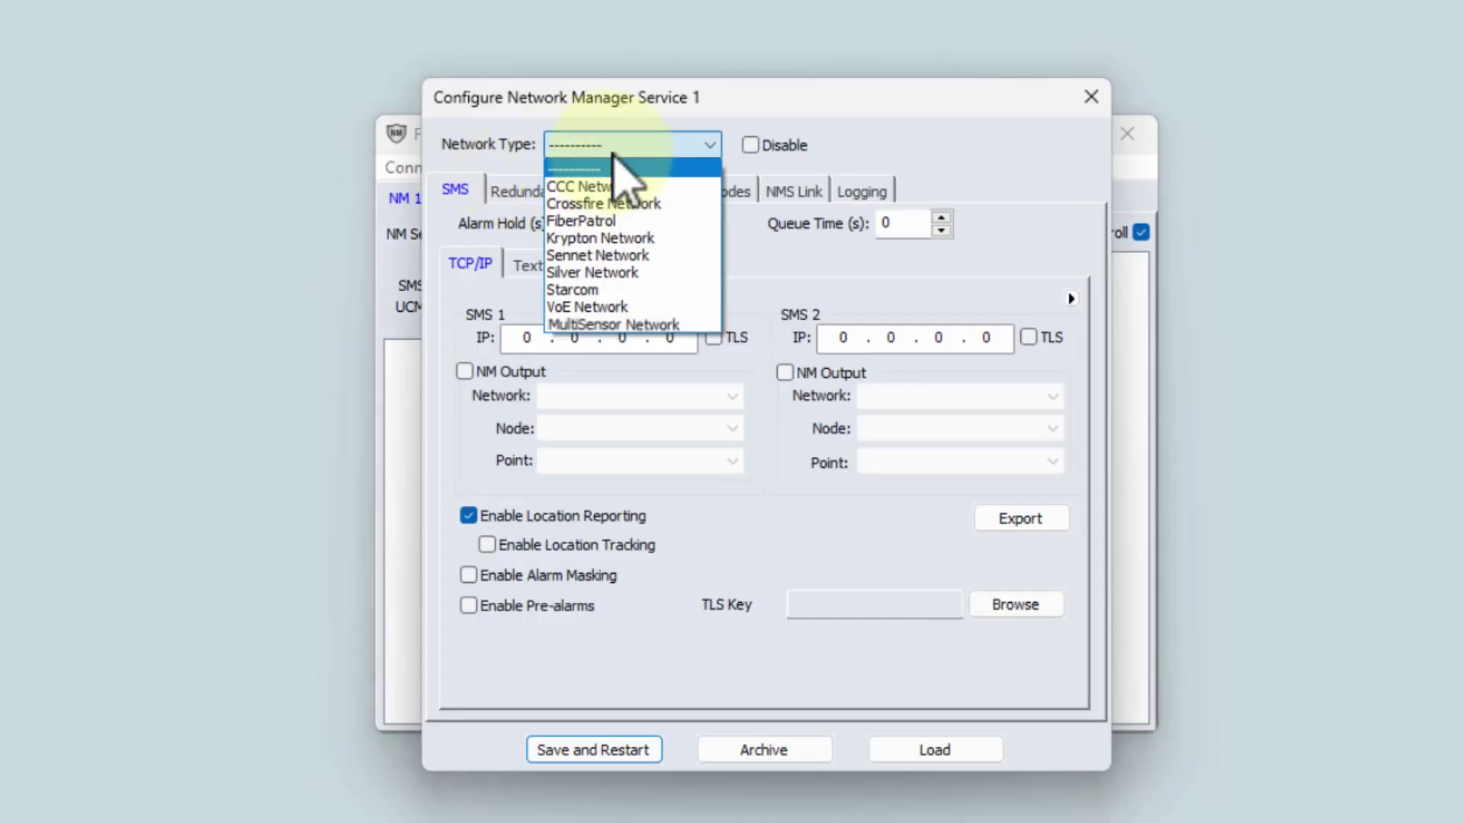
{"action": "left_click", "coordinate": [603, 325]}
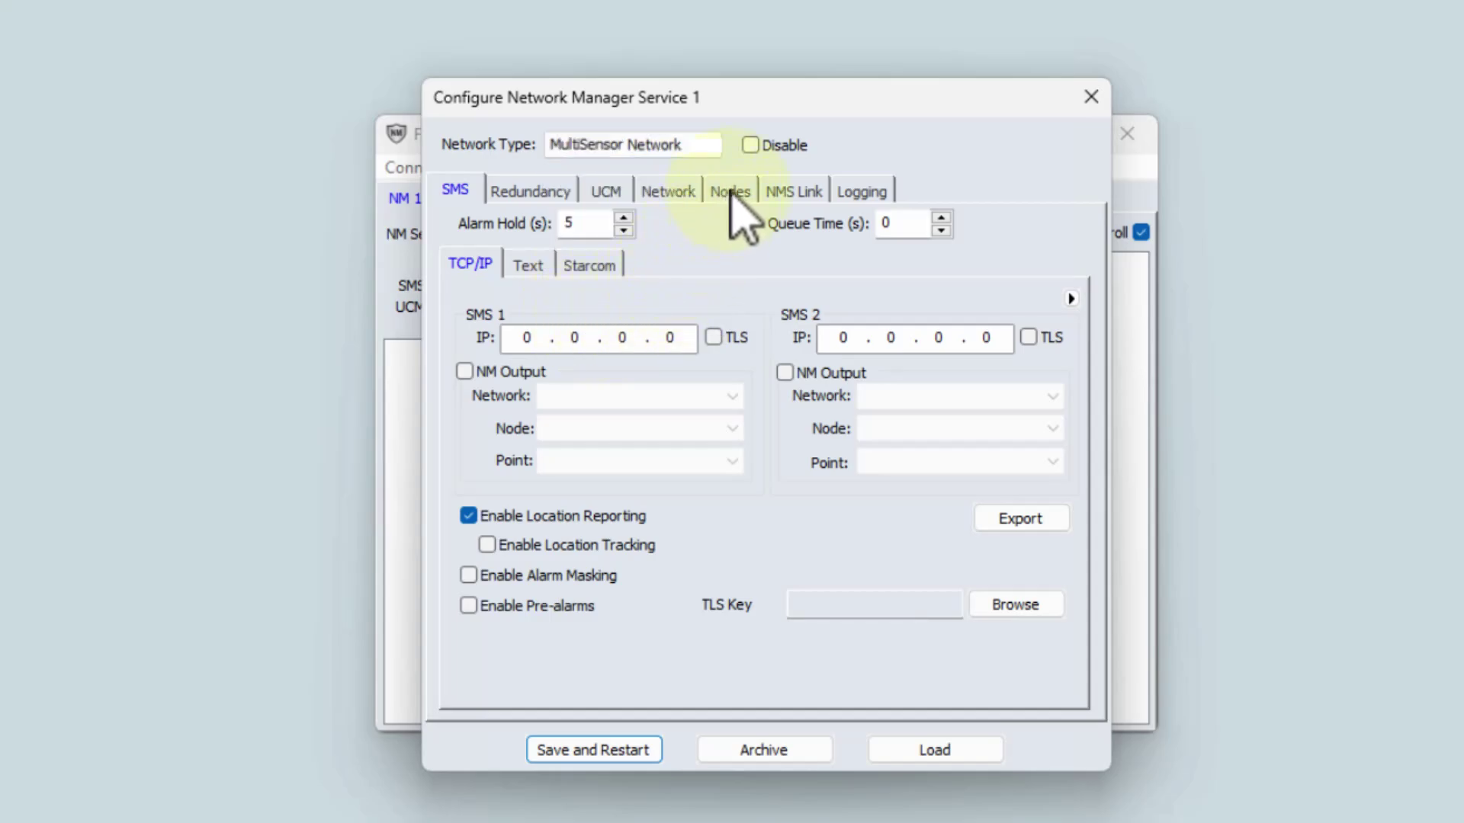
Define node 1 as a MultiSensor with IP address 192.168.0.150, and save the configuration with a service restart.
{"action": "left_click", "coordinate": [730, 193]}
{"action": "double_click", "coordinate": [485, 260]}
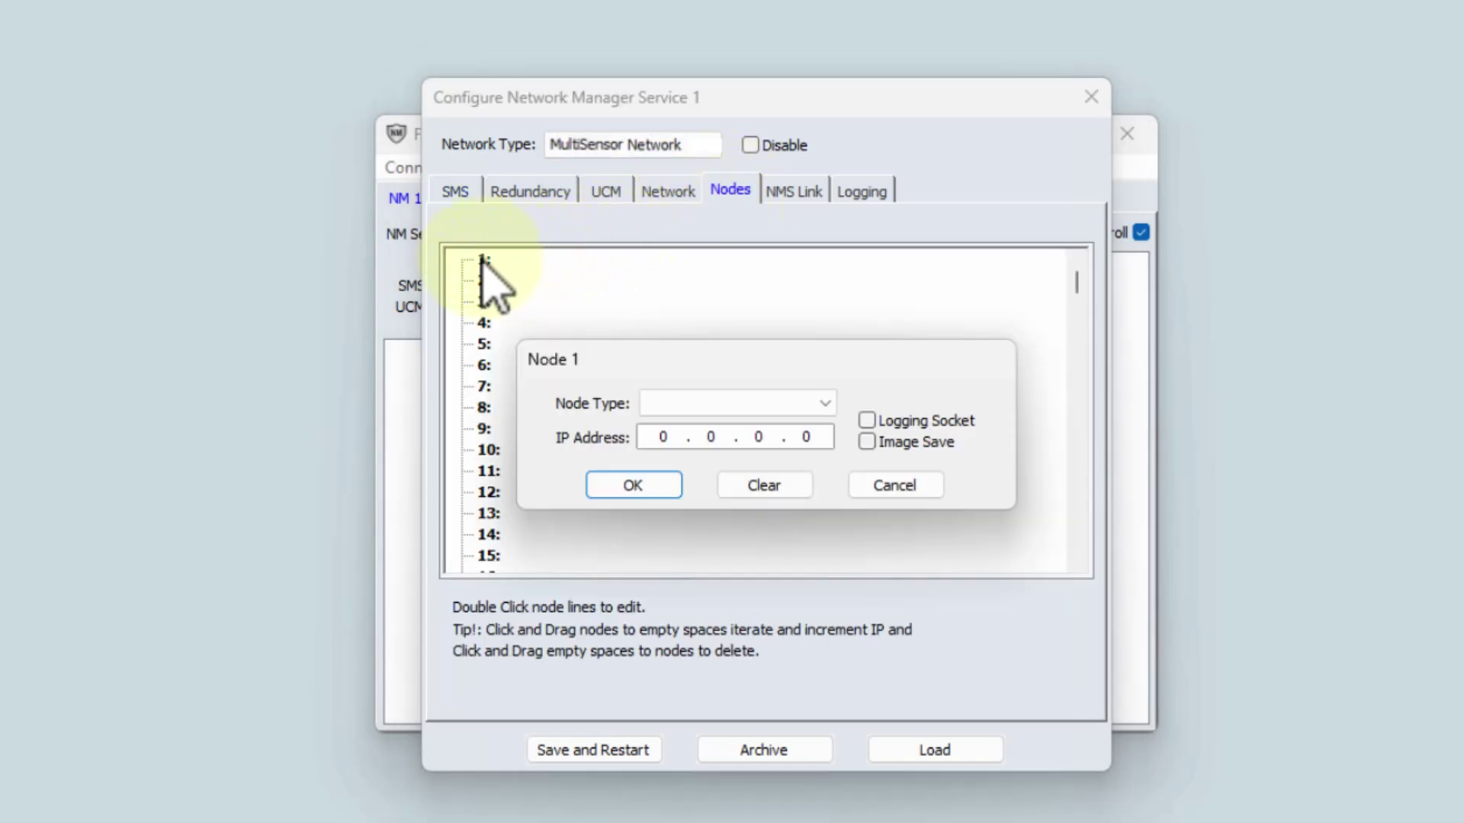
{"action": "left_click", "coordinate": [723, 404]}
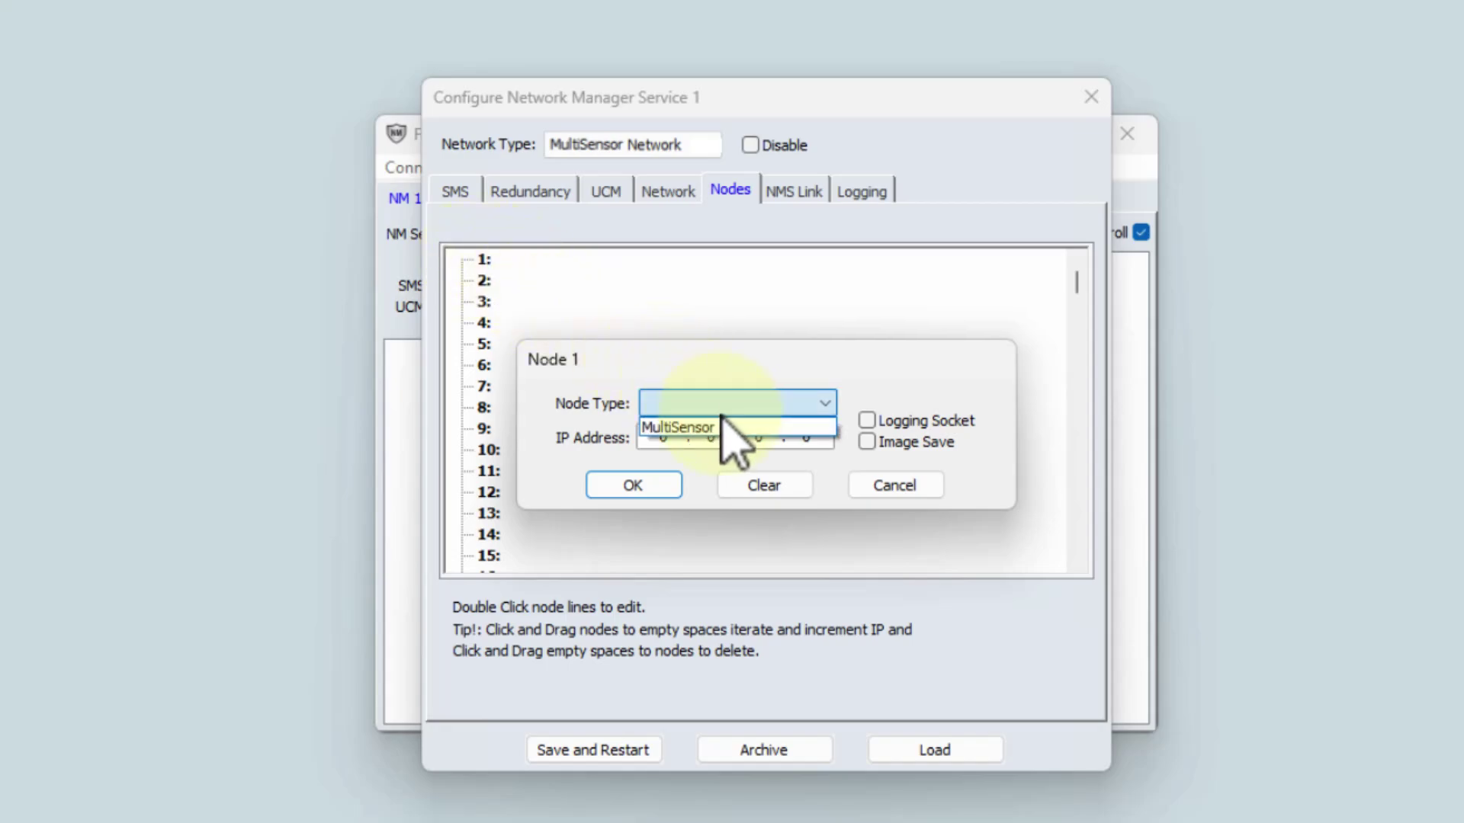
{"action": "left_click", "coordinate": [717, 429]}
{"action": "double_click", "coordinate": [664, 437]}
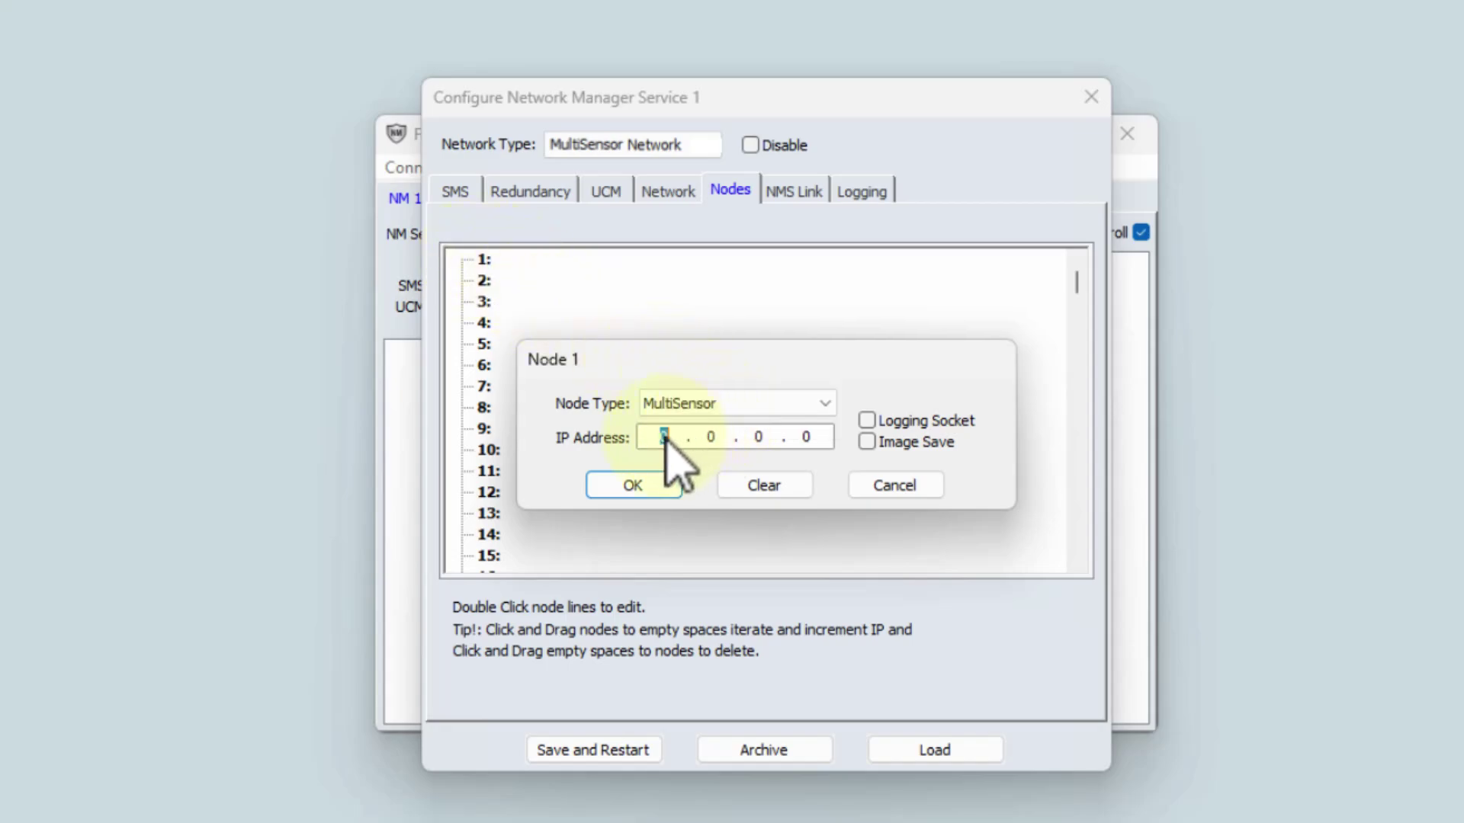
{"action": "type", "text": "192.168.0.150"}
{"action": "left_click", "coordinate": [637, 486]}
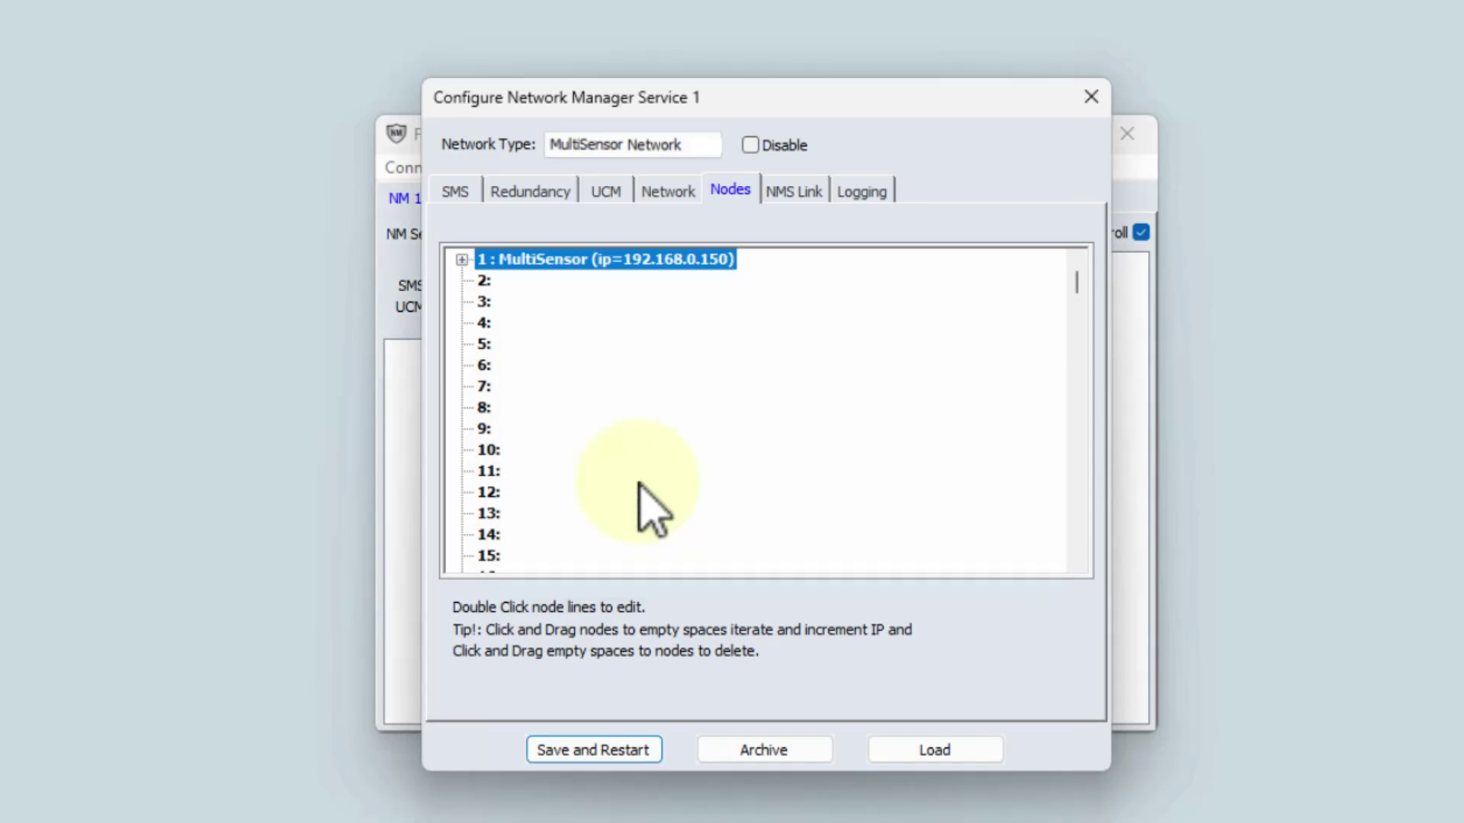
{"action": "left_click", "coordinate": [600, 747]}
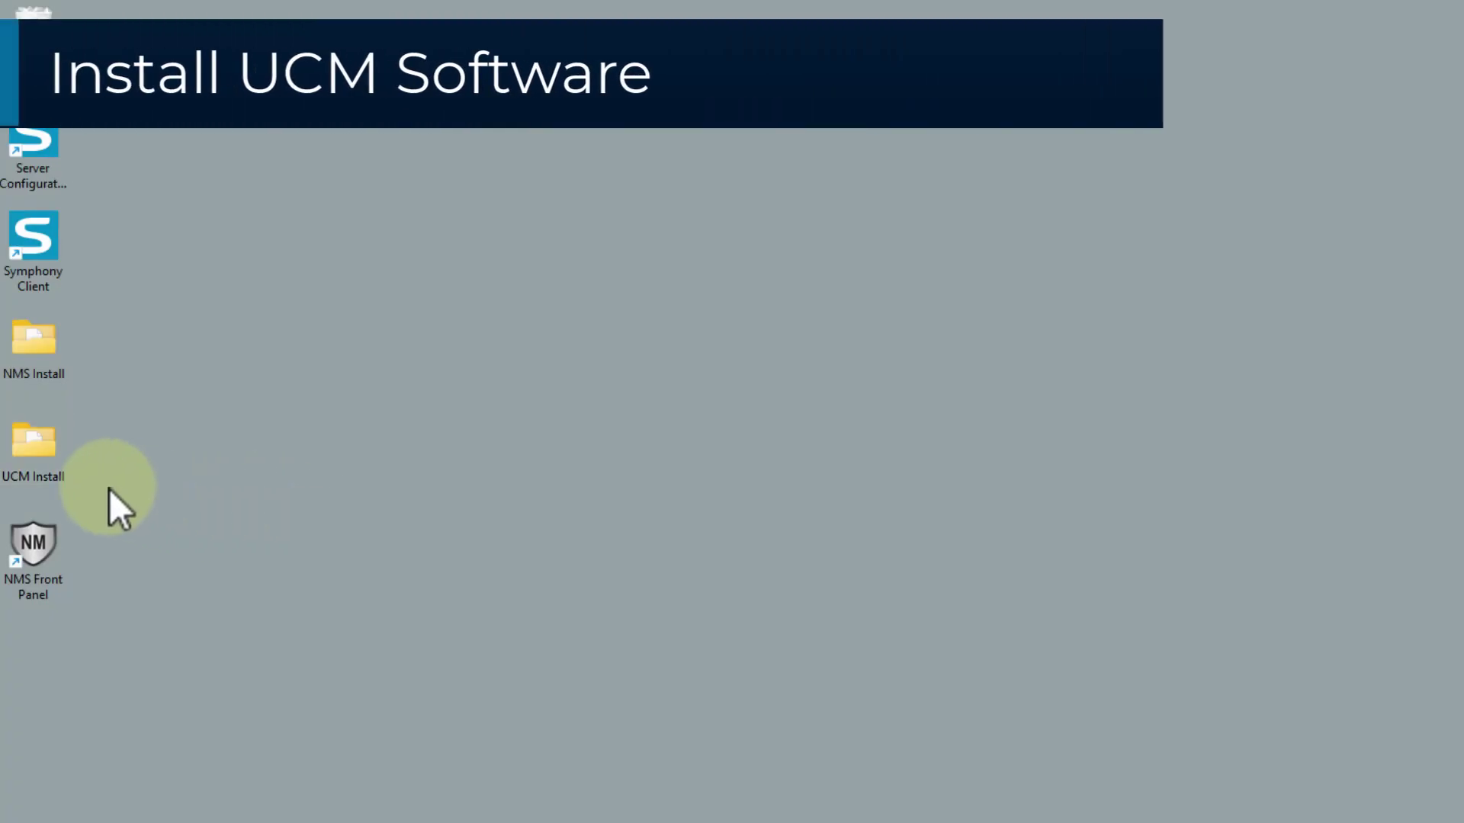
Run setup.exe from the UCM Install folder on the desktop and close the folder window.
{"action": "double_click", "coordinate": [47, 450]}
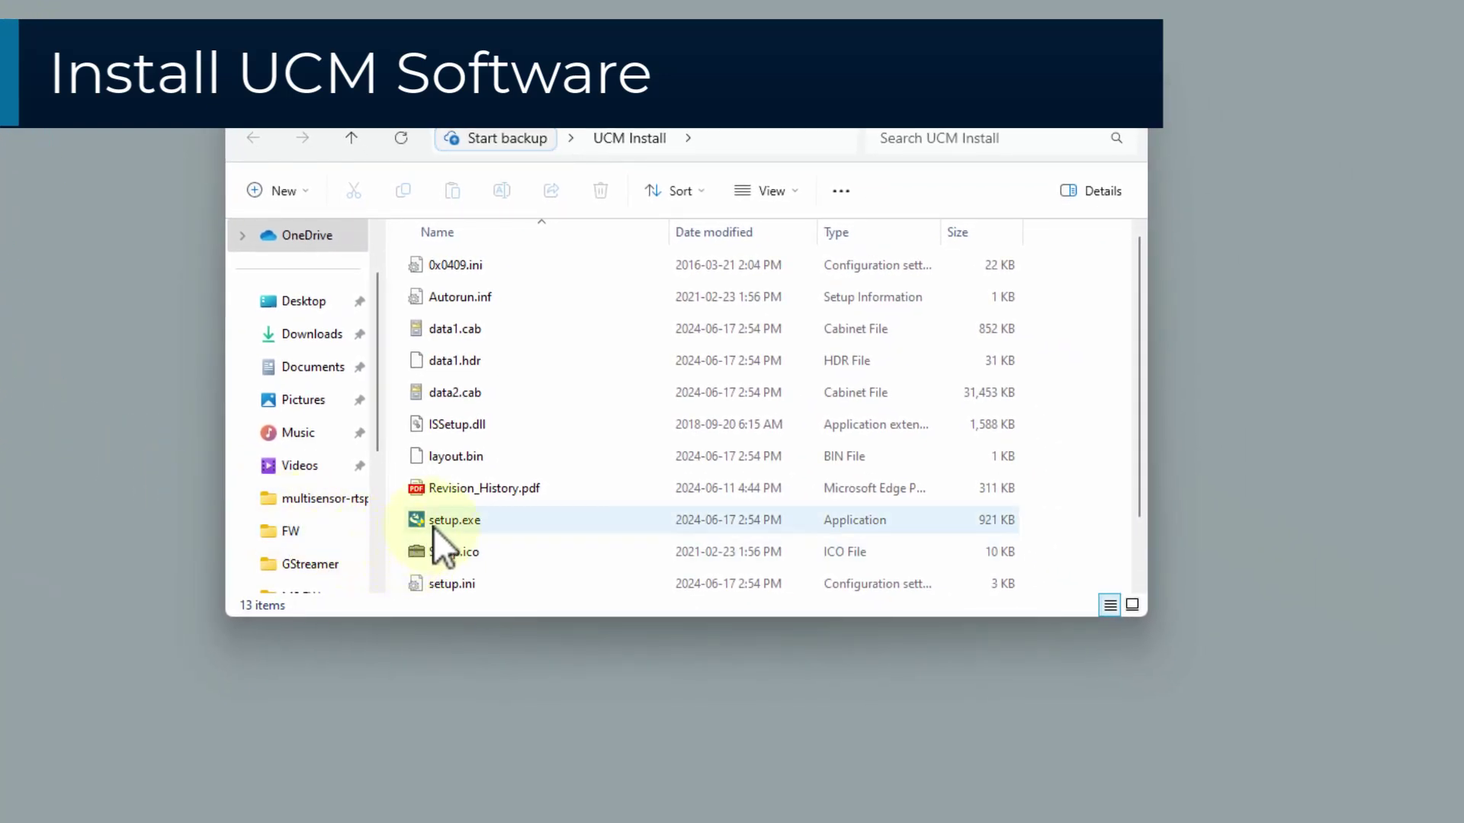
{"action": "left_click", "coordinate": [433, 528]}
{"action": "double_click", "coordinate": [433, 528]}
{"action": "left_click", "coordinate": [638, 606]}
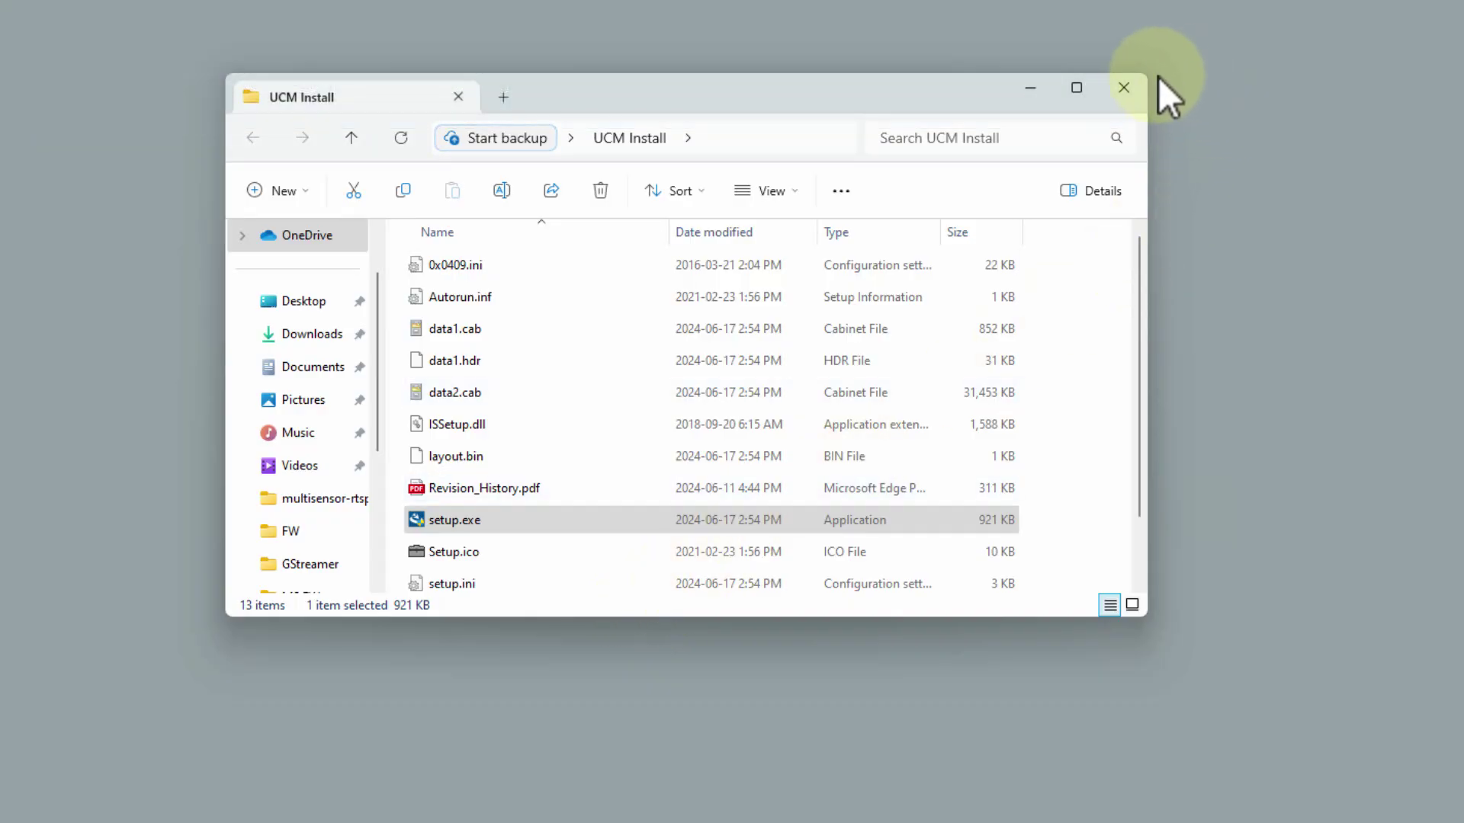
{"action": "left_click", "coordinate": [1123, 86]}
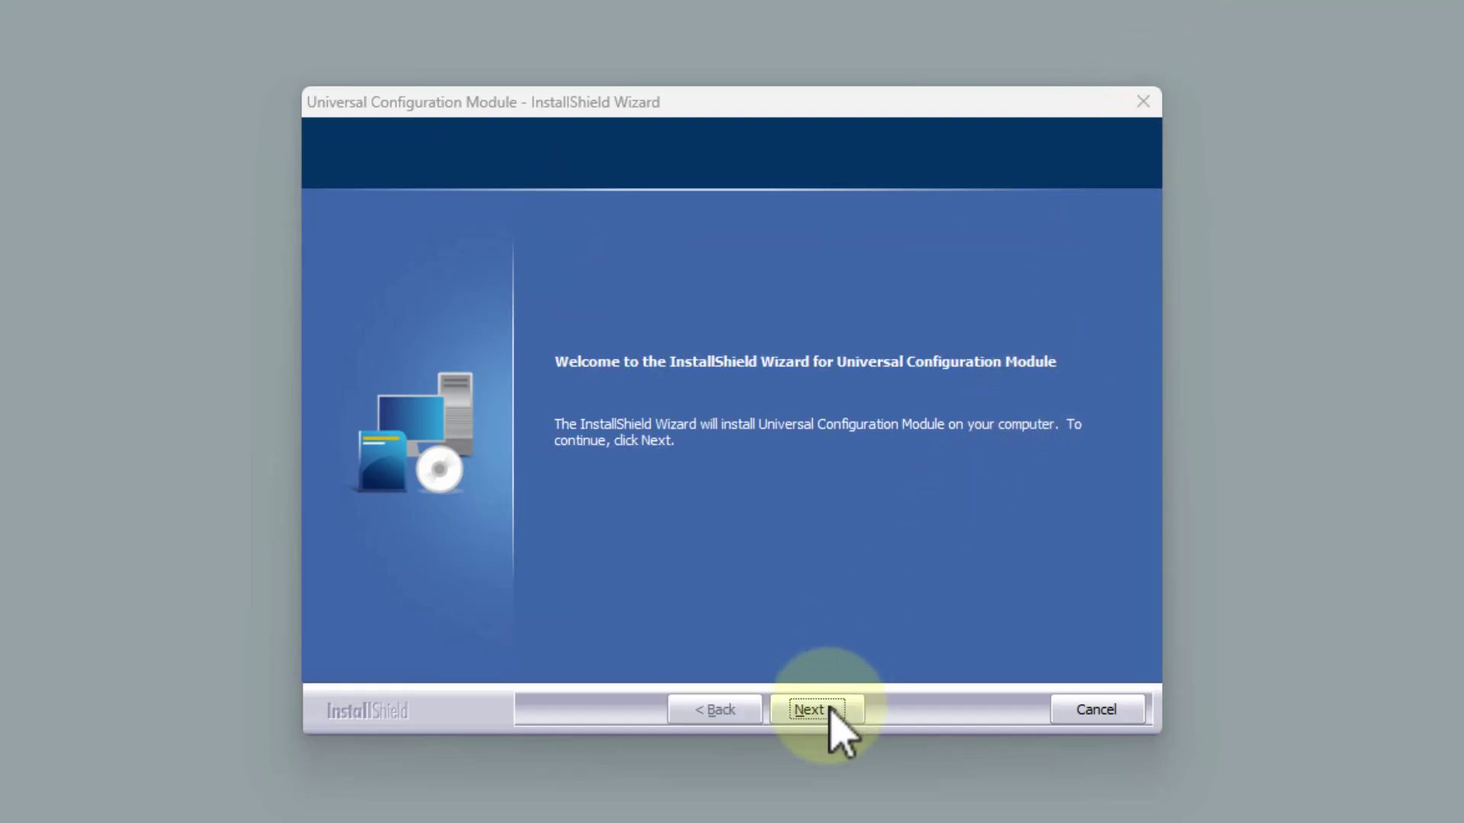
Accept the Universal Configuration Module license agreement and fill in the customer information with user name User and company name Company.
{"action": "left_click", "coordinate": [830, 708]}
{"action": "left_click", "coordinate": [816, 598]}
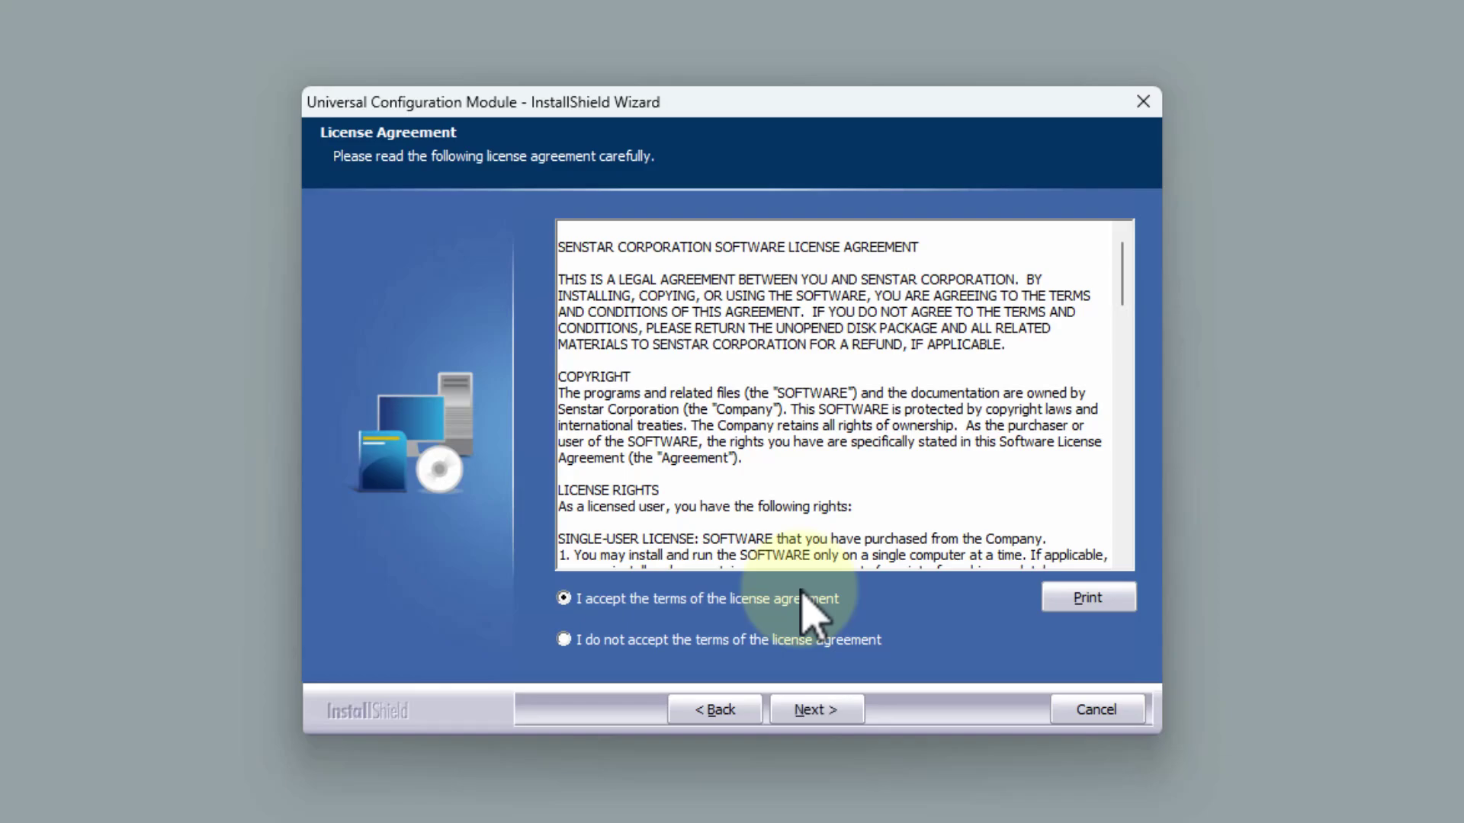
{"action": "left_click", "coordinate": [808, 705]}
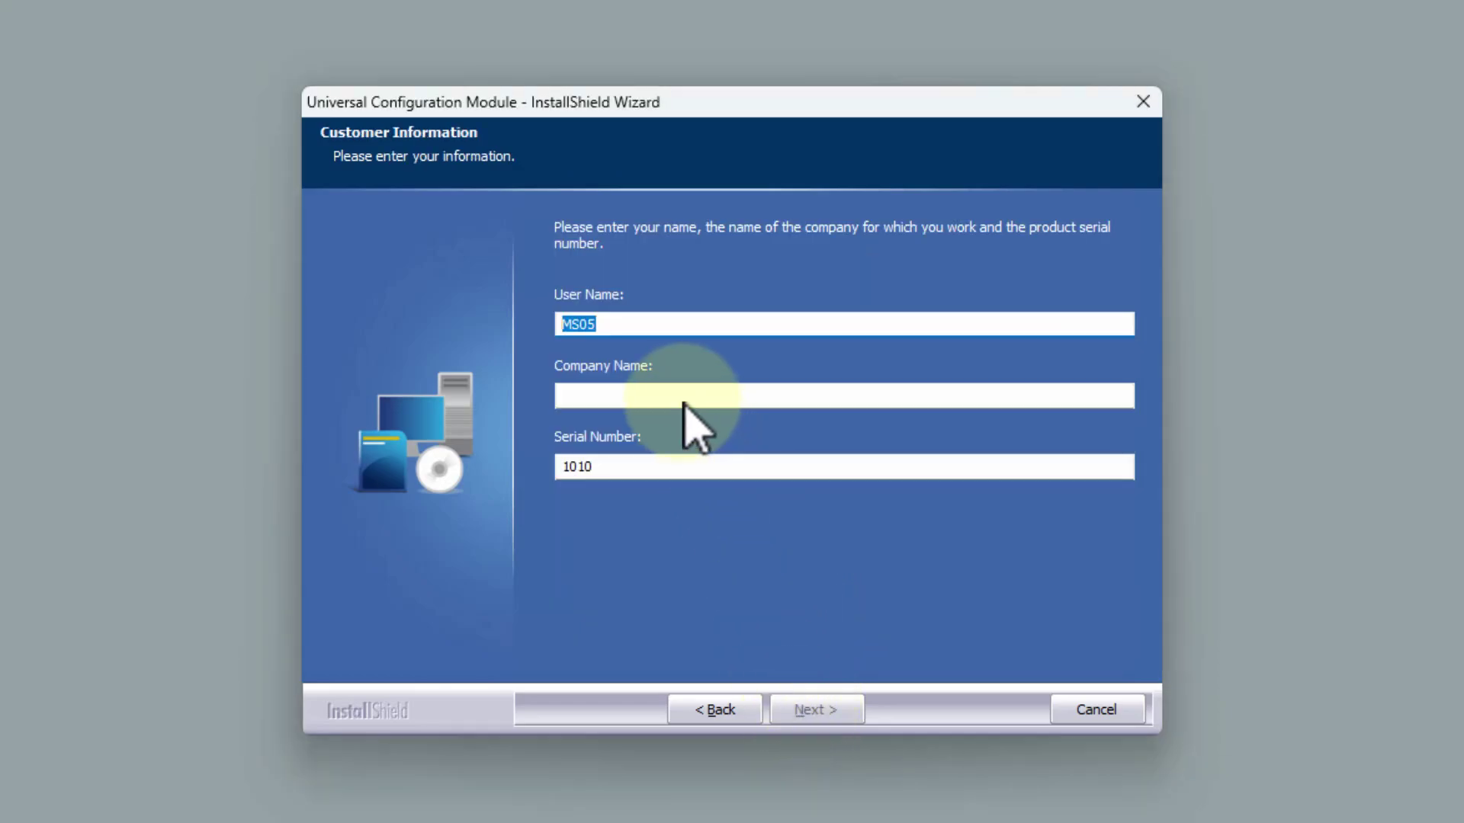
{"action": "type", "text": "User"}
{"action": "key", "text": "Tab"}
{"action": "type", "text": "Company"}
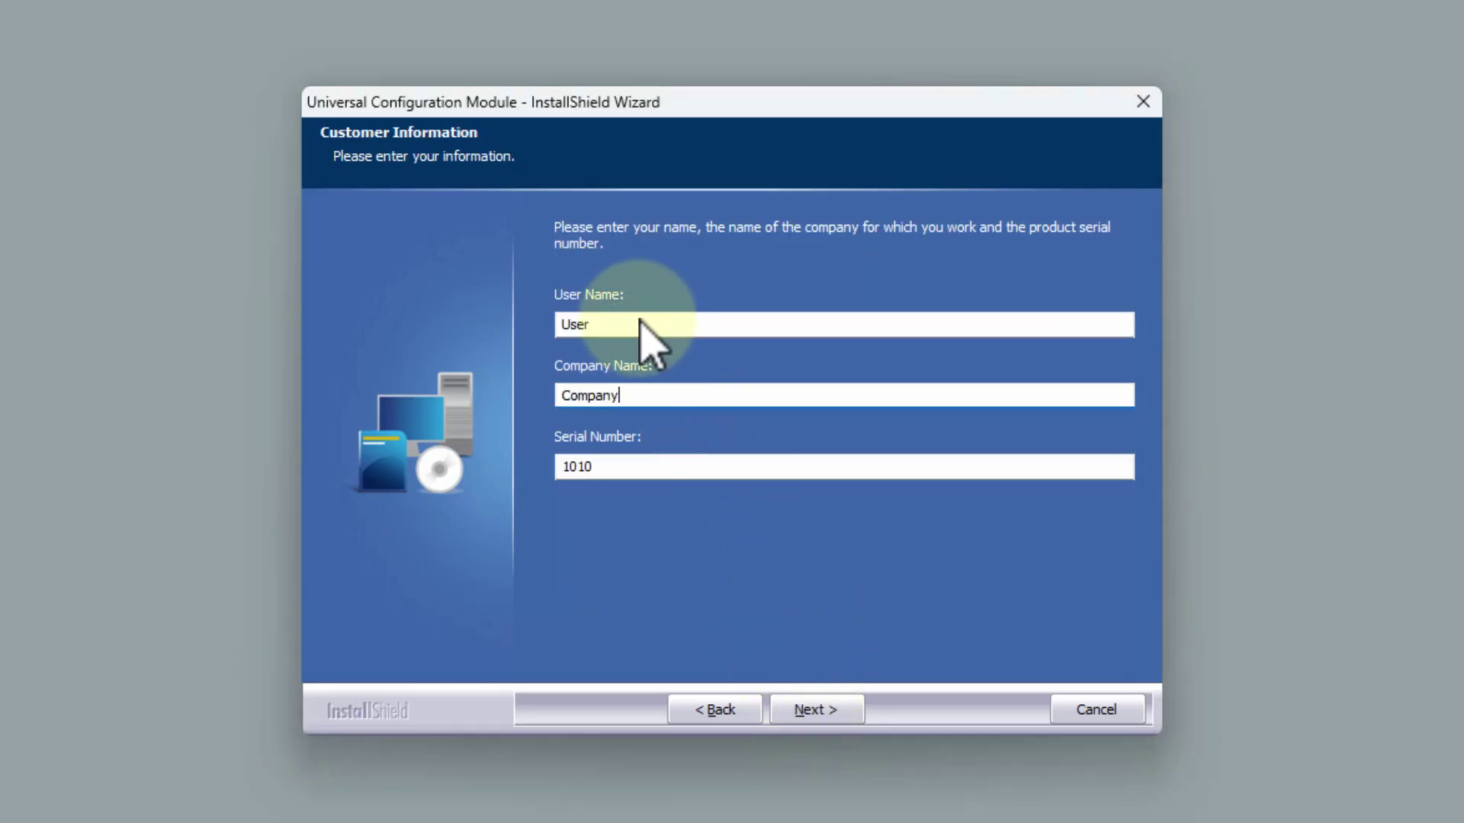
{"action": "left_click", "coordinate": [823, 710]}
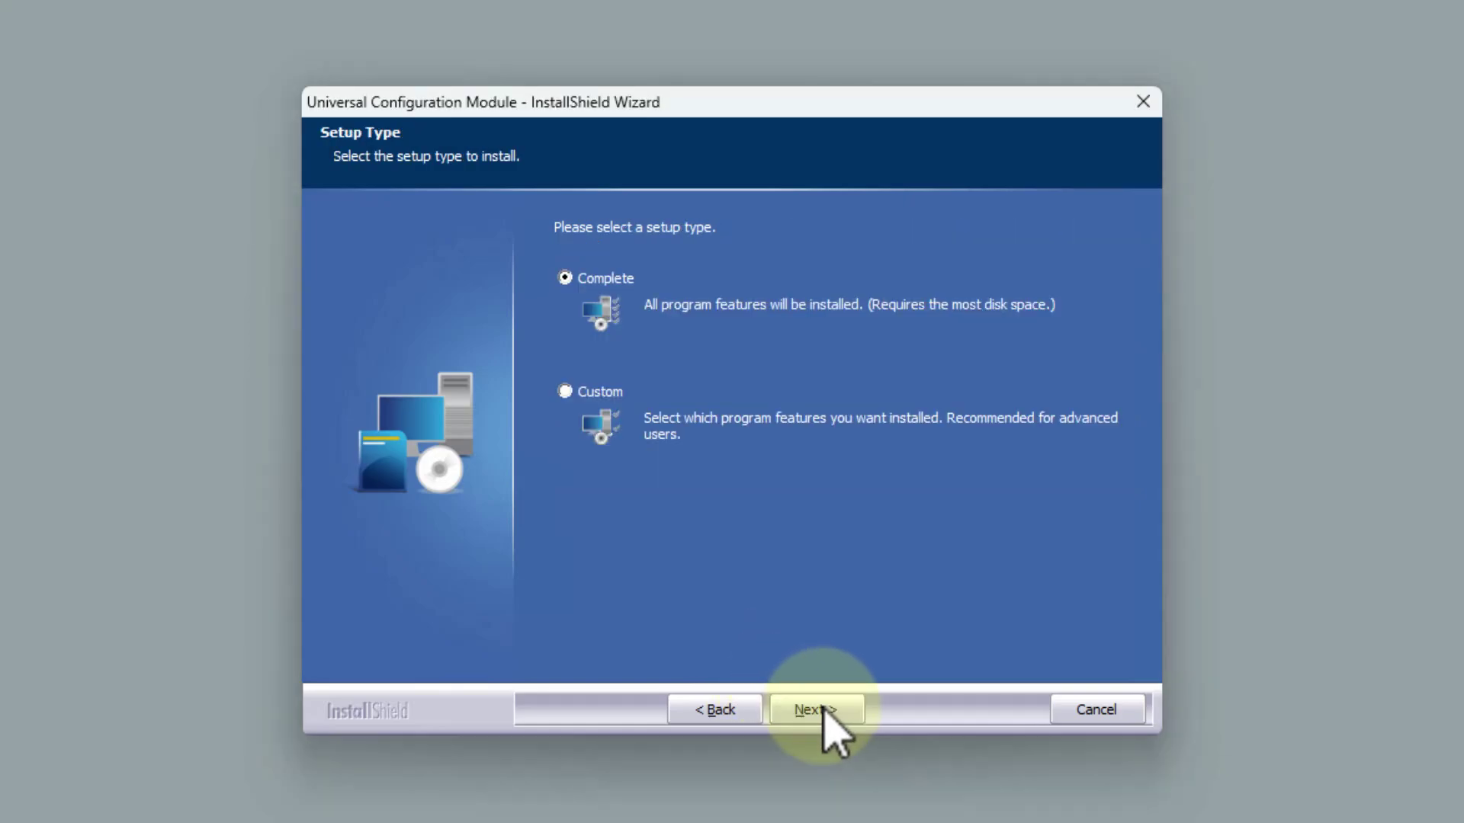
Start the installation with the Complete setup type and acknowledge the reminder to remove any connected Silver Device.
{"action": "left_click", "coordinate": [823, 711]}
{"action": "left_click", "coordinate": [816, 710]}
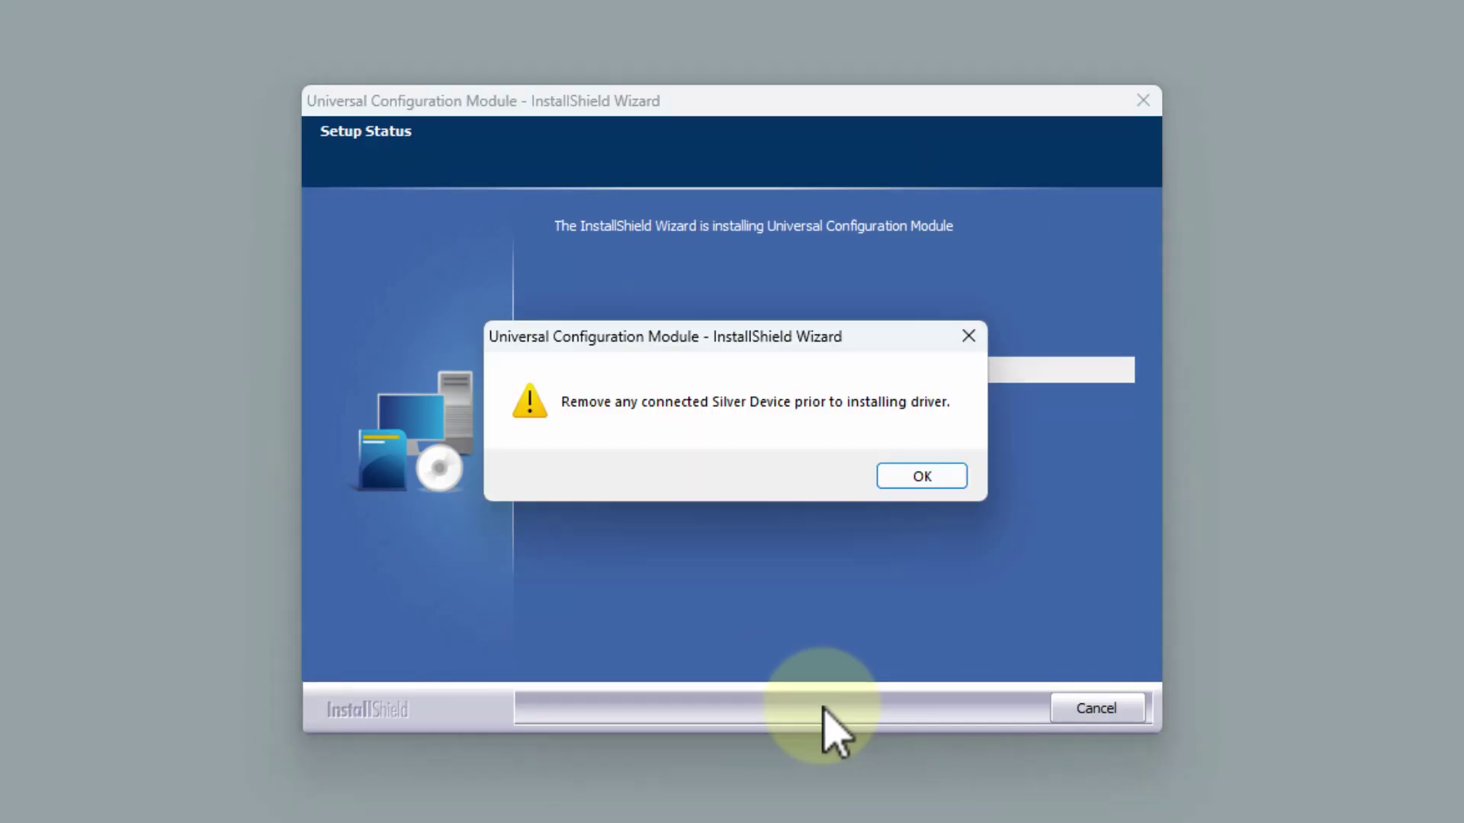
{"action": "left_click", "coordinate": [900, 480]}
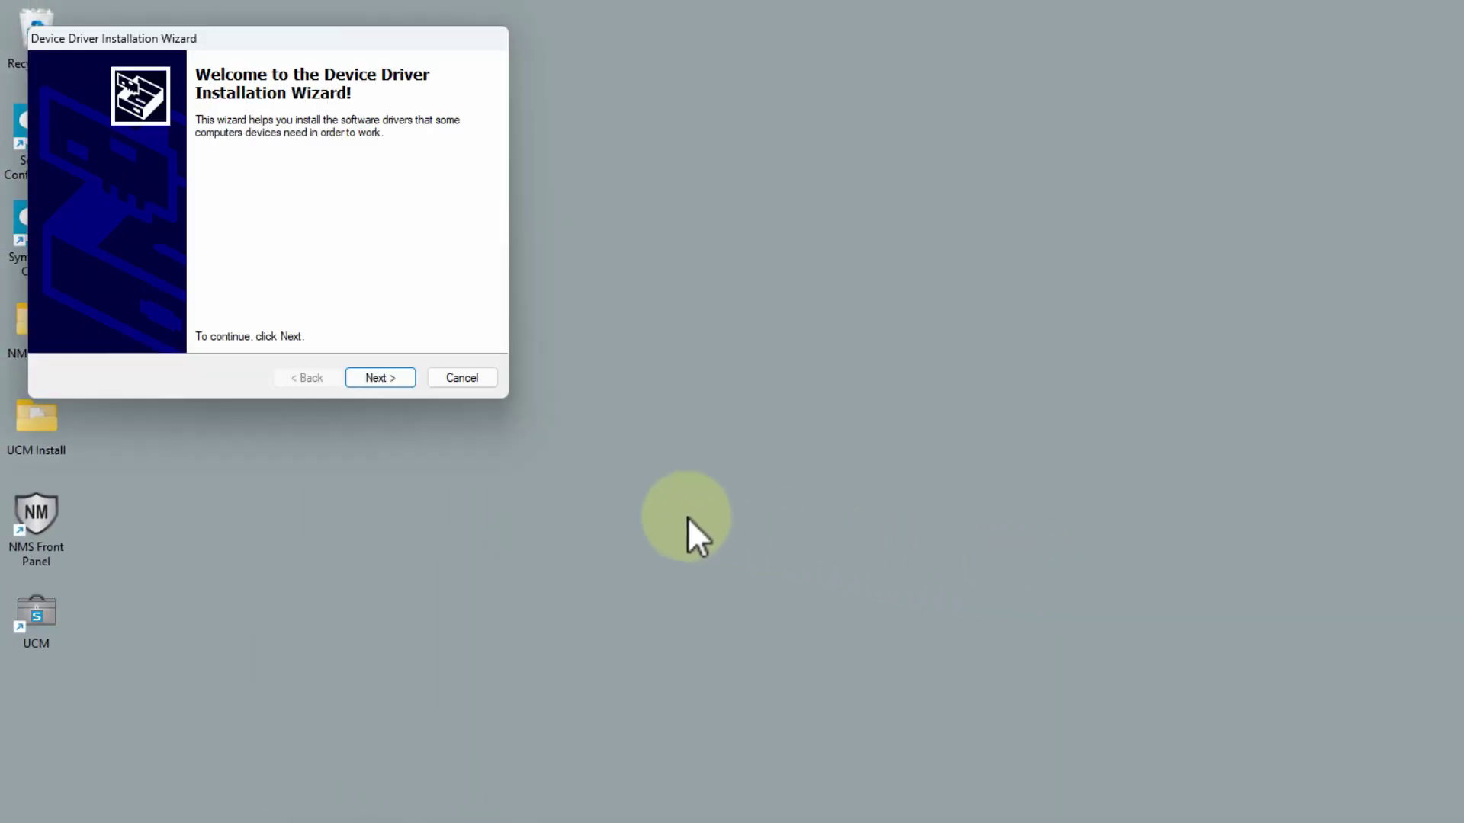
Install the device drivers and finish the Universal Configuration Module setup with an immediate computer restart.
{"action": "left_click", "coordinate": [396, 379]}
{"action": "left_click", "coordinate": [396, 378]}
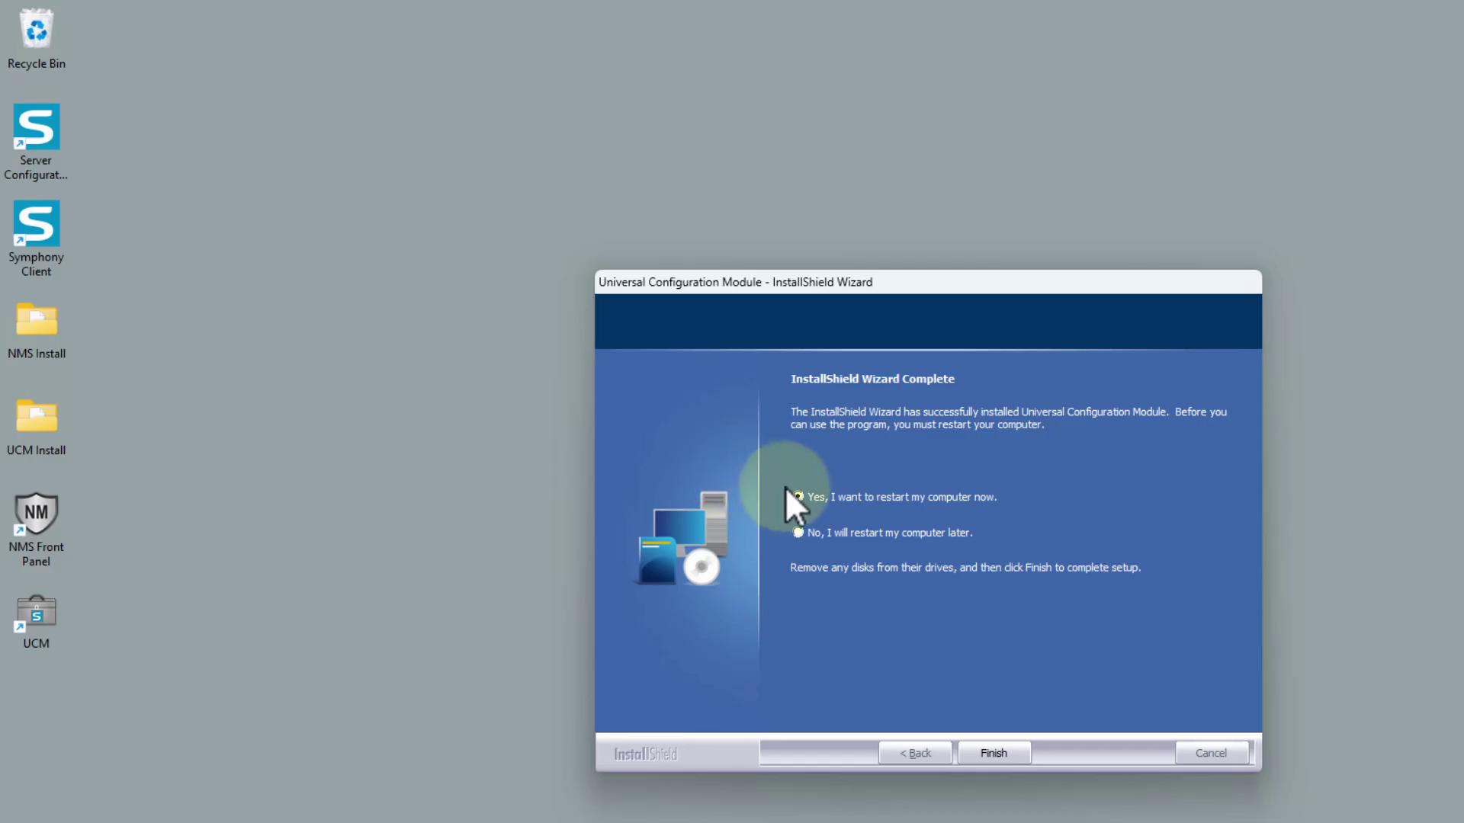
{"action": "left_click", "coordinate": [994, 755]}
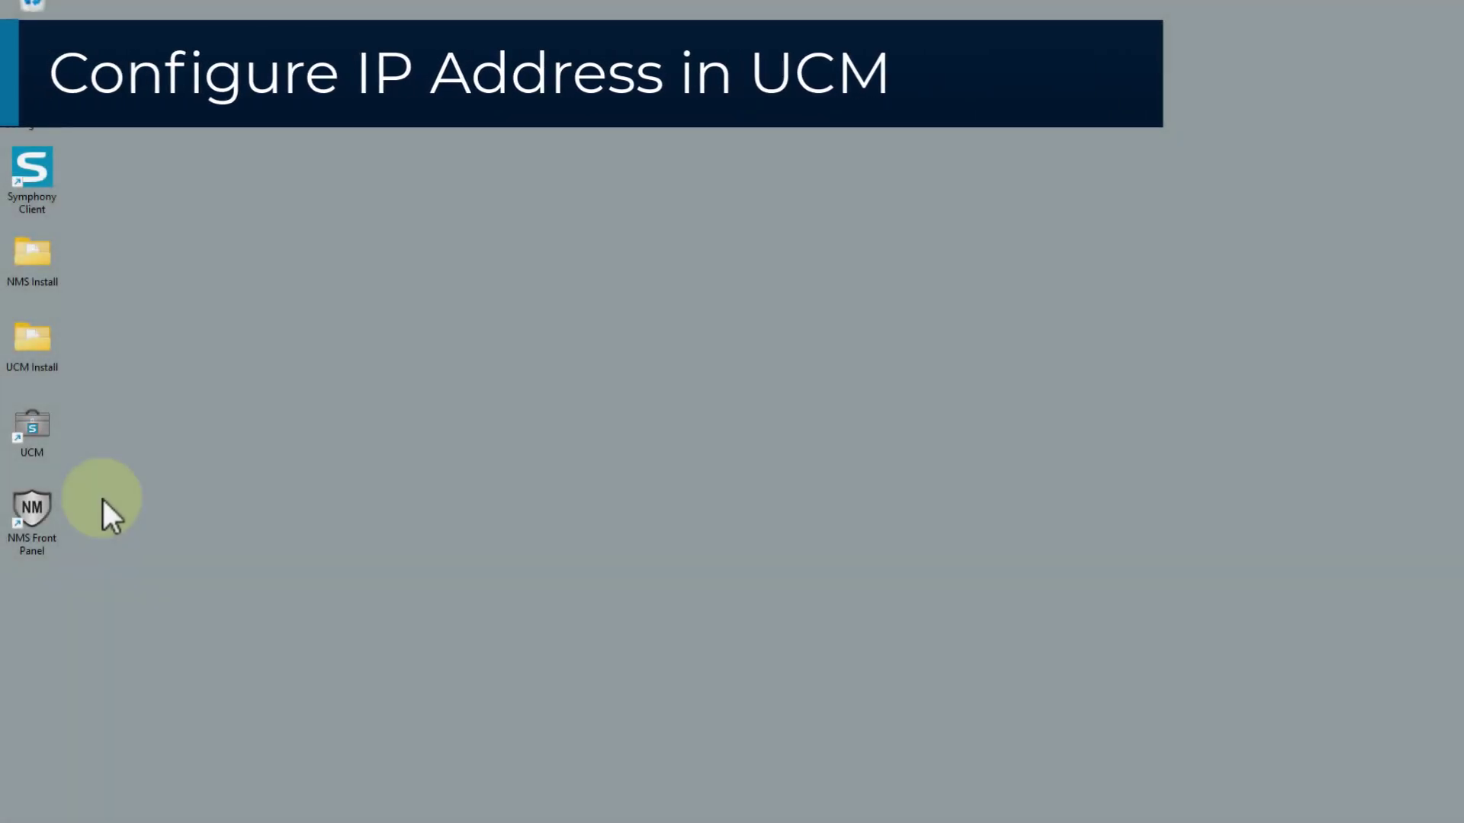
Launch UCM from the desktop and choose MultiSensor as both the network type and the device type for the connection.
{"action": "double_click", "coordinate": [44, 423]}
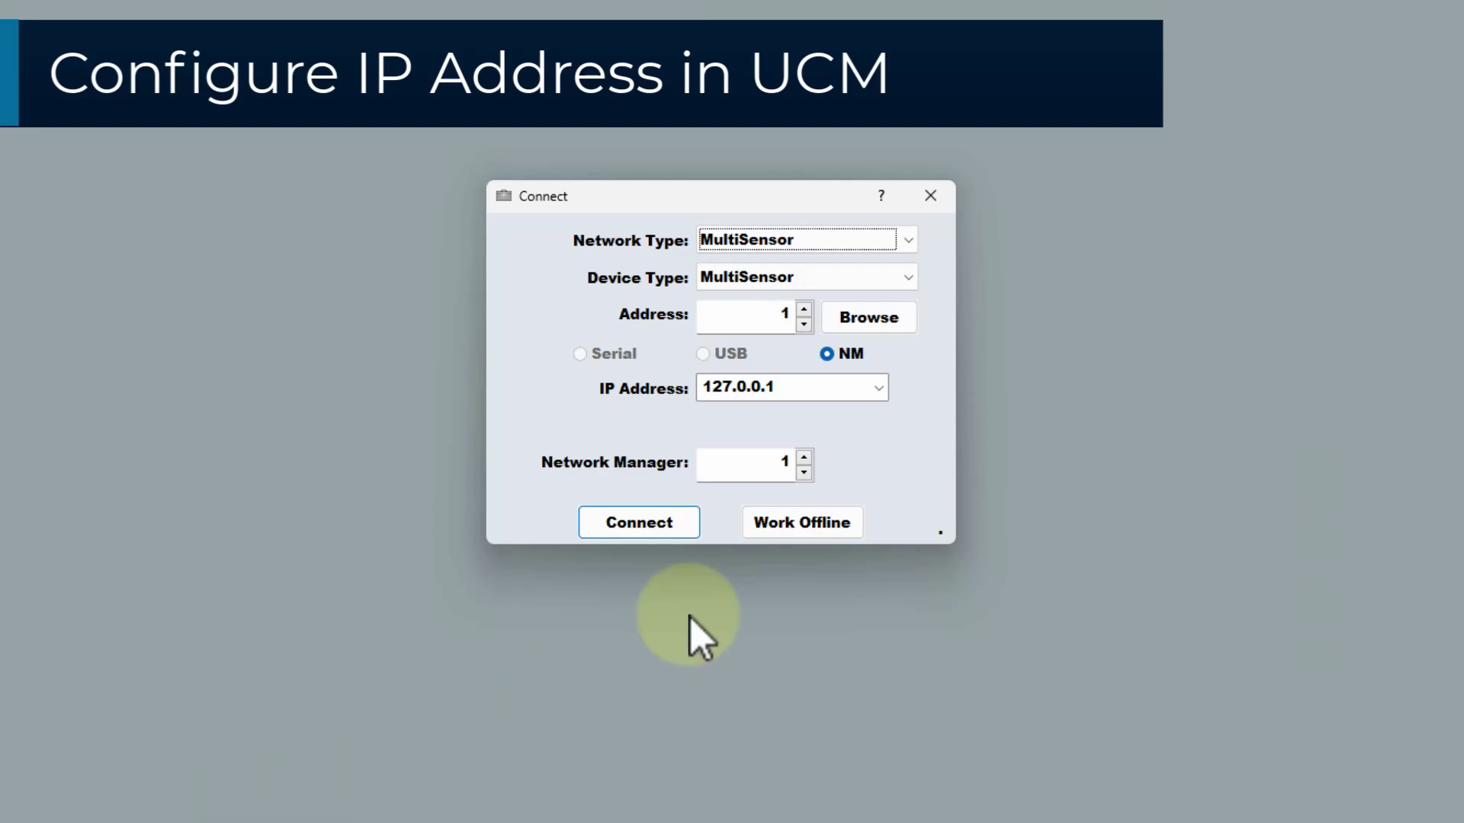
{"action": "left_click", "coordinate": [915, 247]}
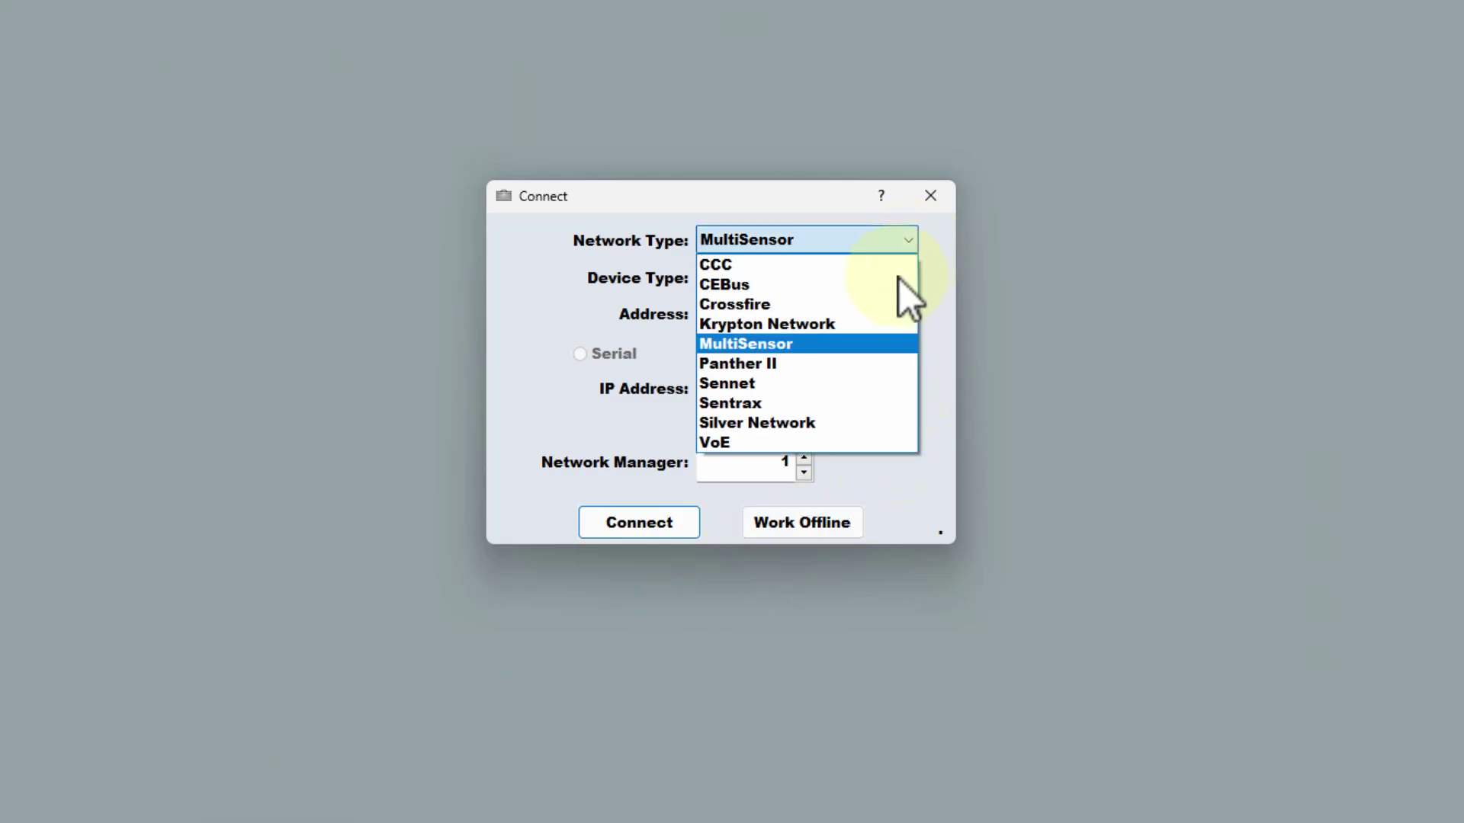
{"action": "left_click", "coordinate": [862, 344]}
{"action": "left_click", "coordinate": [911, 279]}
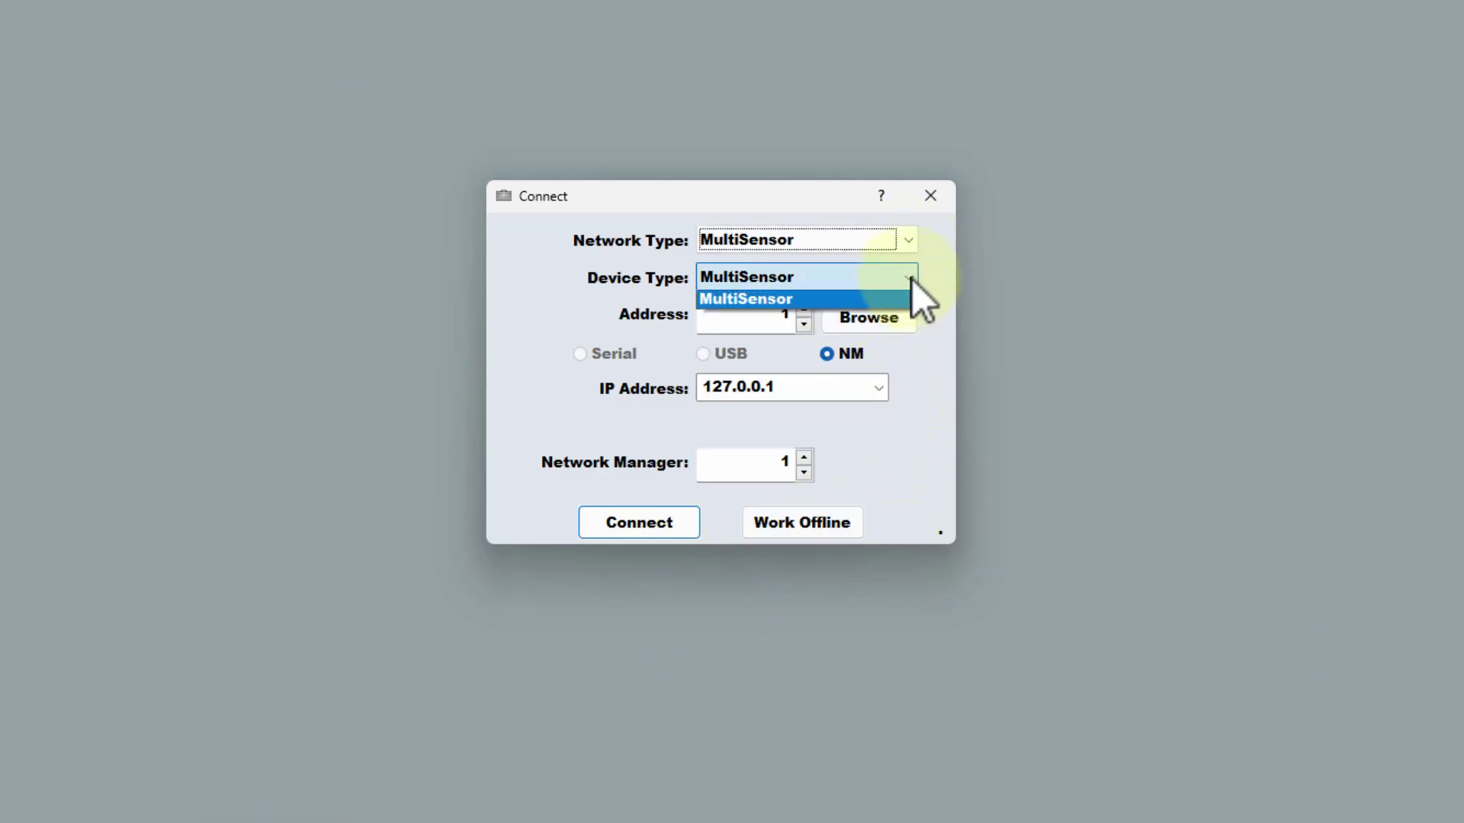
{"action": "left_click", "coordinate": [913, 281]}
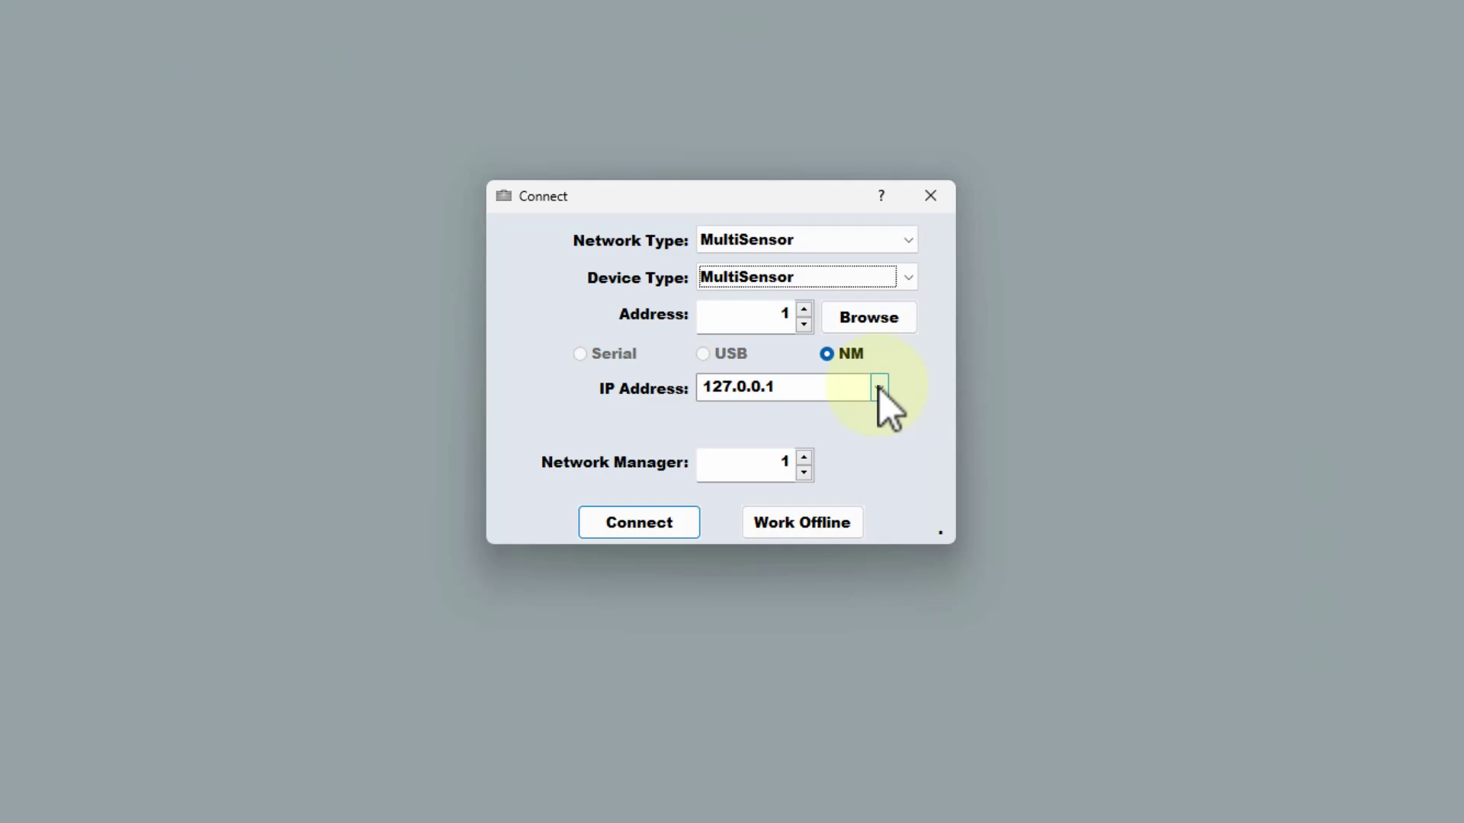
Connect to MultiSensor 1 through the Network Manager at 127.0.0.1 and initialize the device password.
{"action": "left_click", "coordinate": [657, 525]}
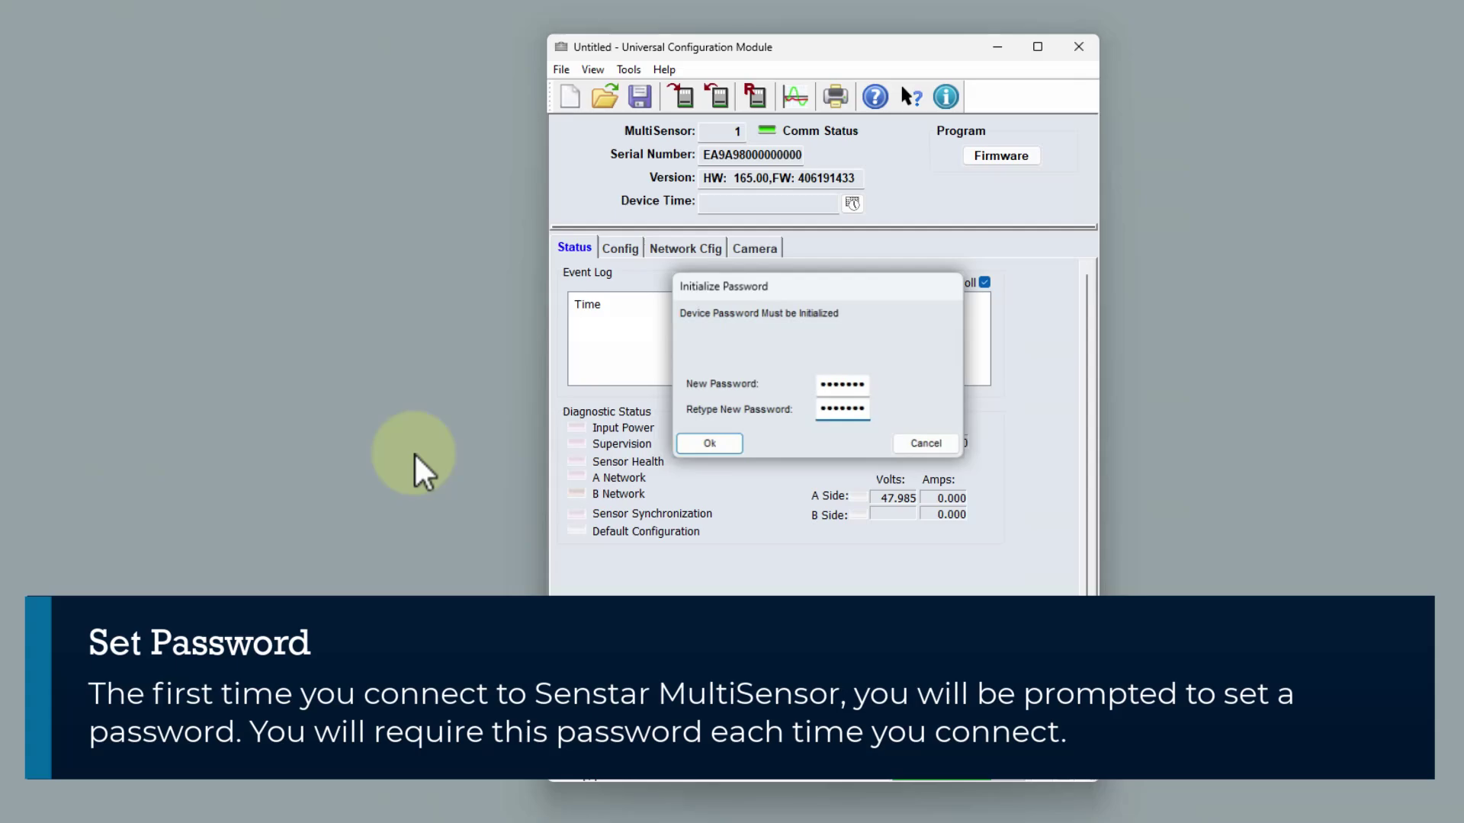
{"action": "key", "text": "Return"}
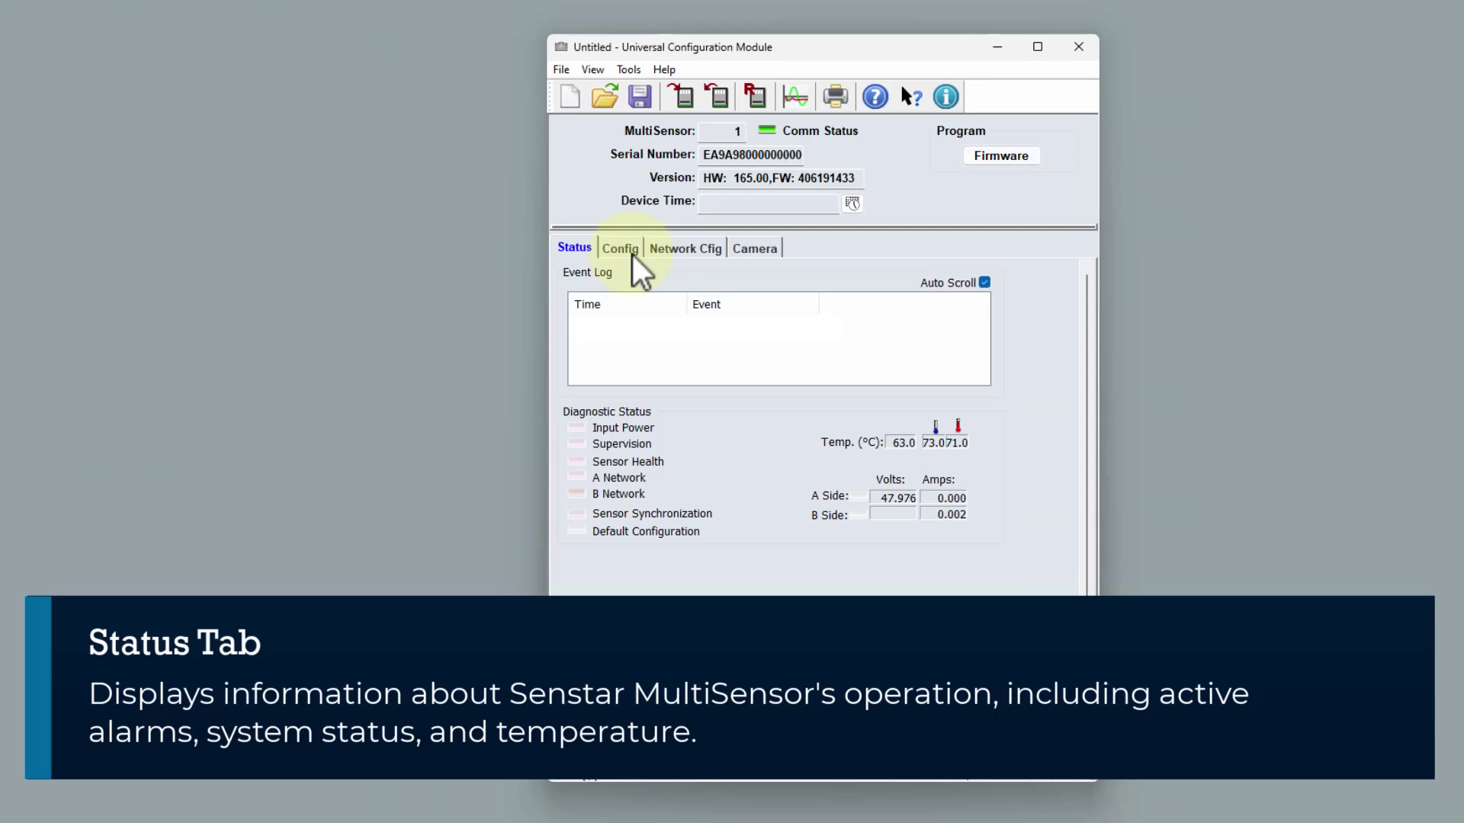
Review the MultiSensor's configuration settings and its network configuration.
{"action": "left_click", "coordinate": [637, 255]}
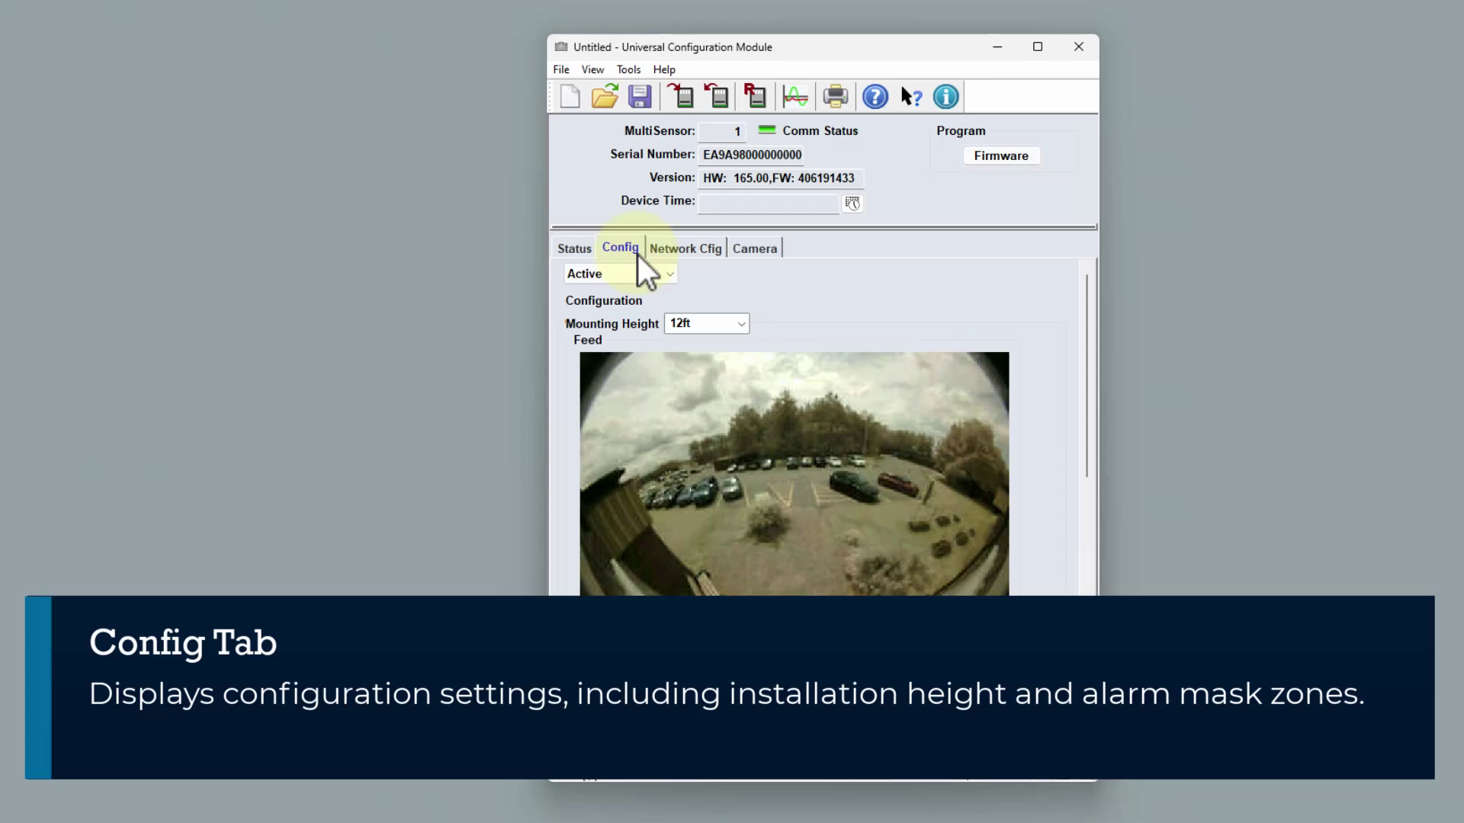
{"action": "left_click", "coordinate": [705, 255]}
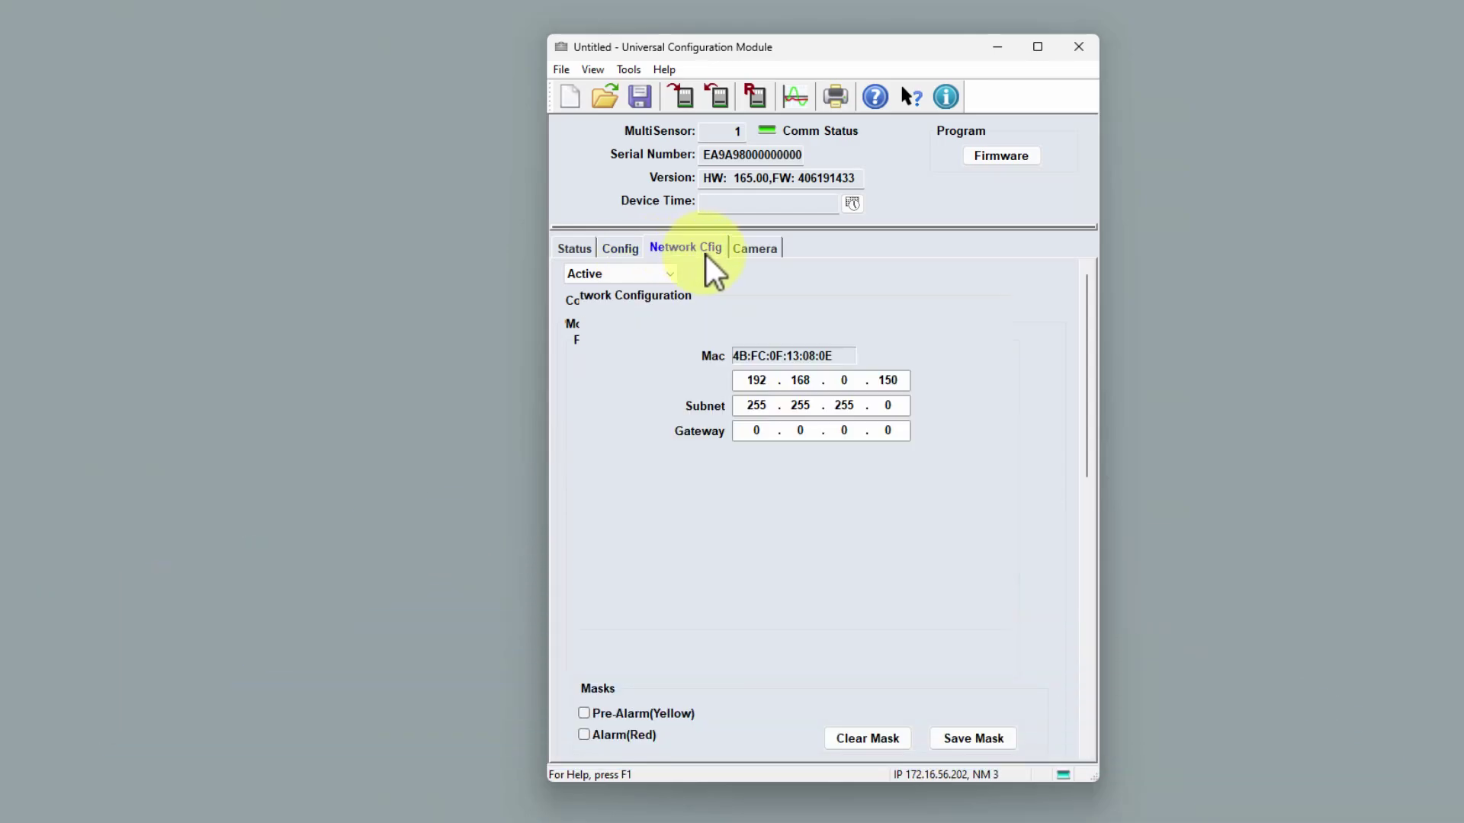